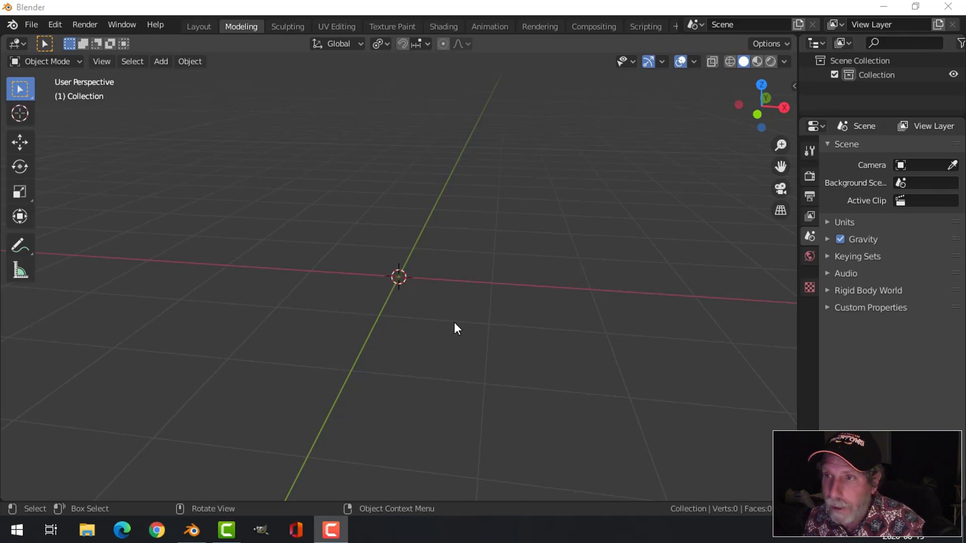
Keep the transform pivot point set to Median Point
middle_click_drag(453, 322, 435, 152)
left_click(379, 43)
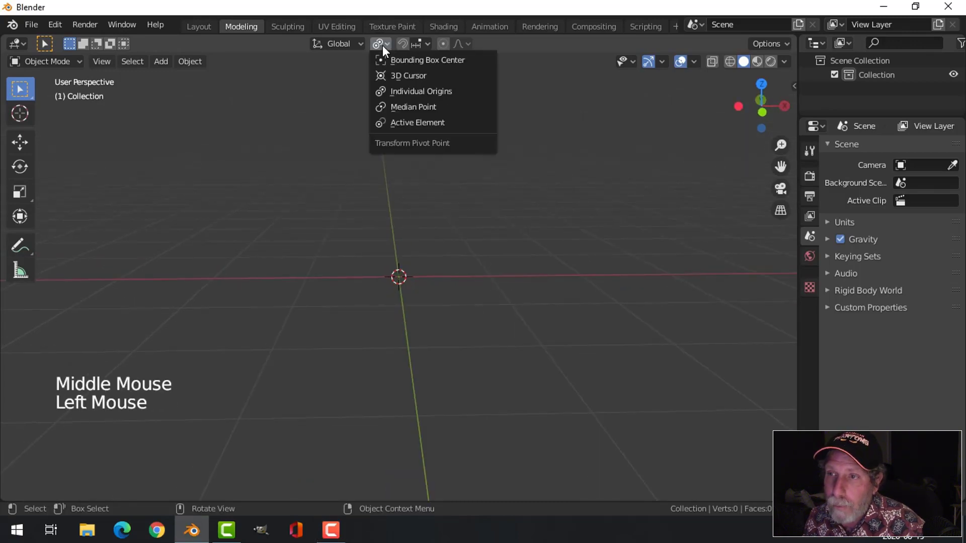
left_click(396, 107)
middle_click_drag(523, 218, 575, 265, "shift")
Add a plane at the scene centre and view it from the top with changed viewport shading
key("shift+a")
mouse_move(572, 228)
left_click(630, 226)
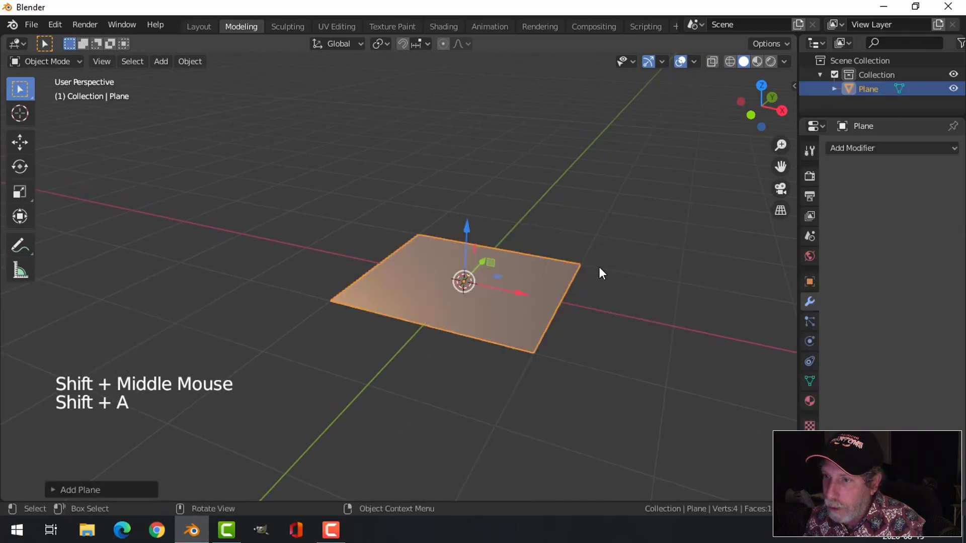
key("KP_7")
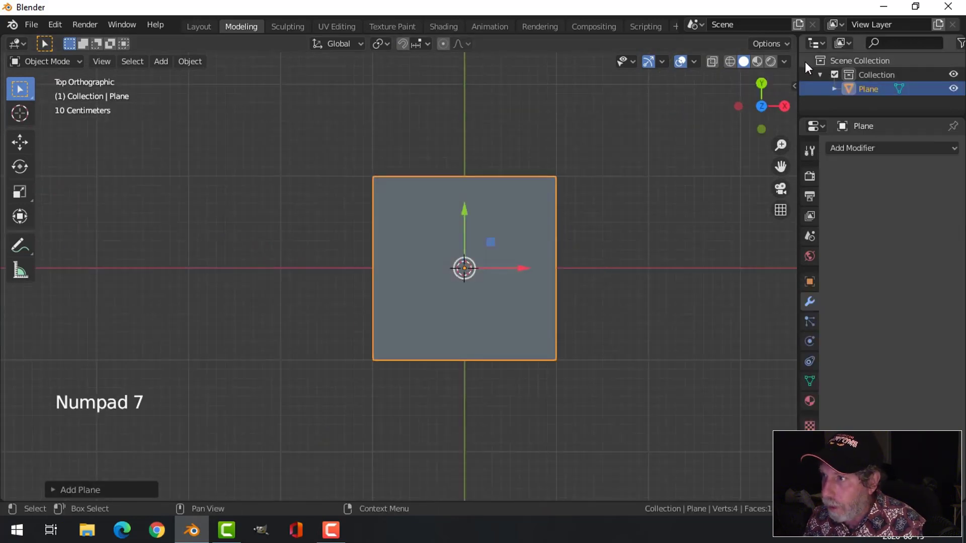
left_click(783, 61)
left_click(723, 130)
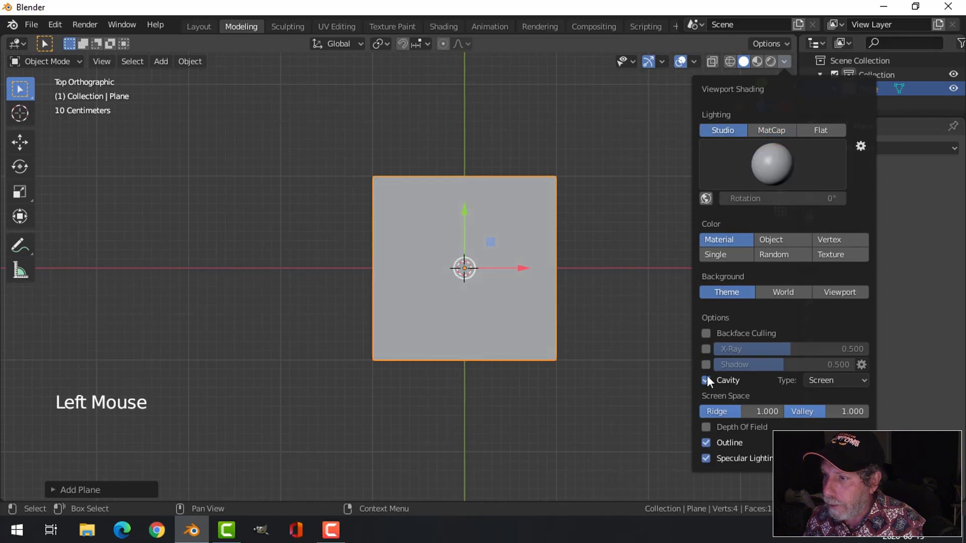
Subdivide the plane five times in Edit Mode into a 1,089-vertex, 1,024-face grid
key("Tab")
right_click(481, 213)
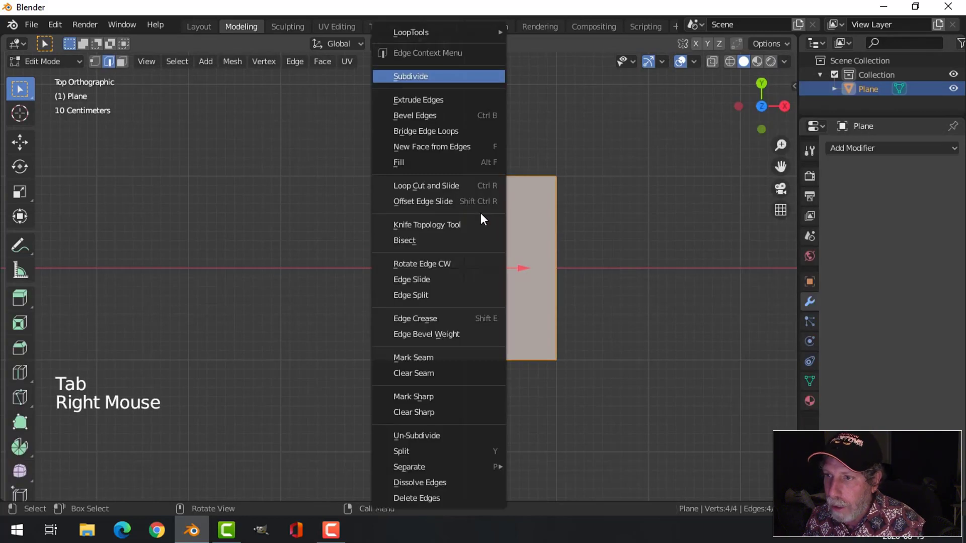
left_click(431, 79)
right_click(493, 209)
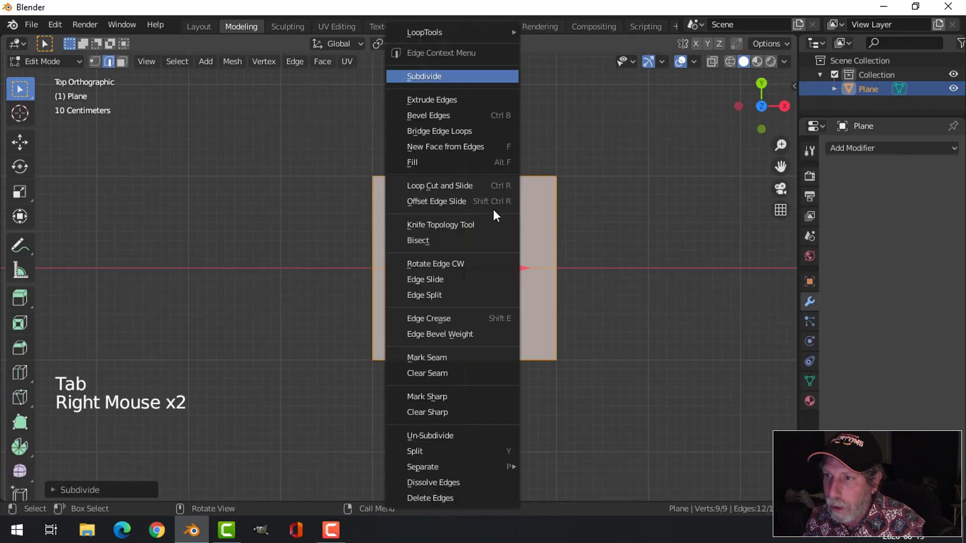
left_click(469, 75)
right_click(492, 196)
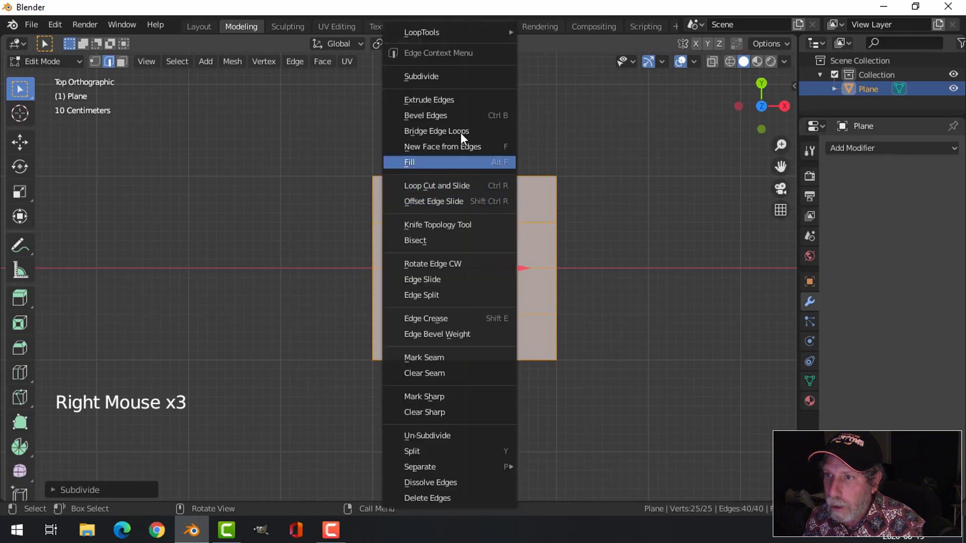
left_click(455, 77)
right_click(484, 216)
left_click(443, 82)
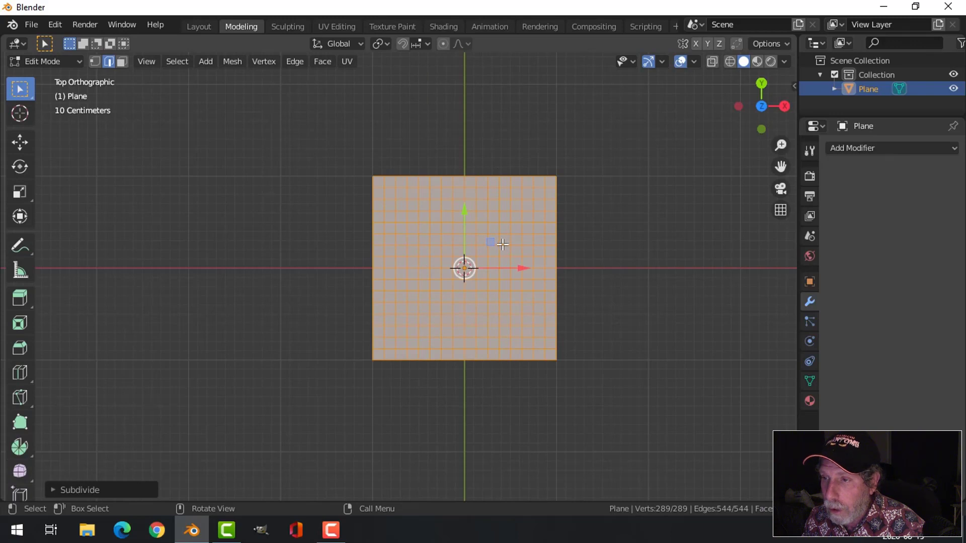
right_click(473, 222)
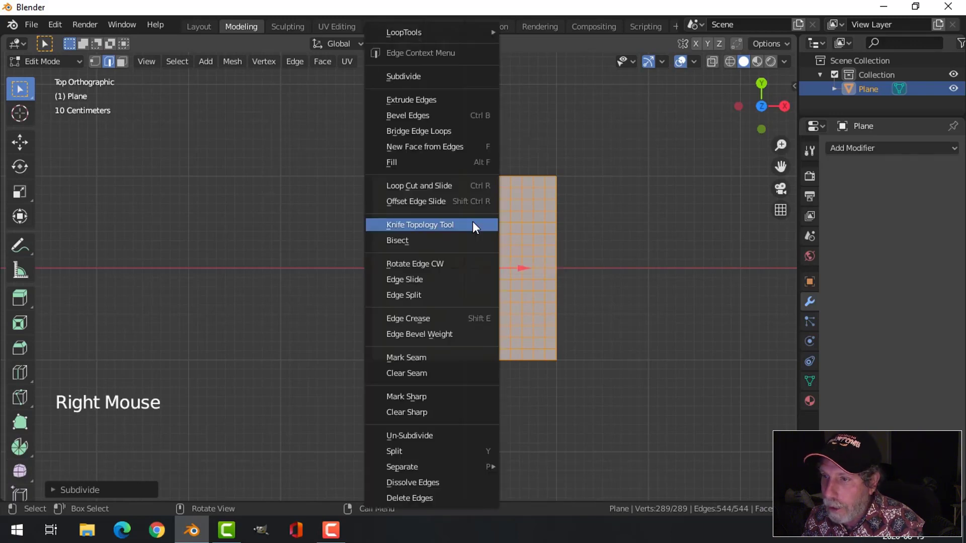
left_click(421, 76)
key("Tab")
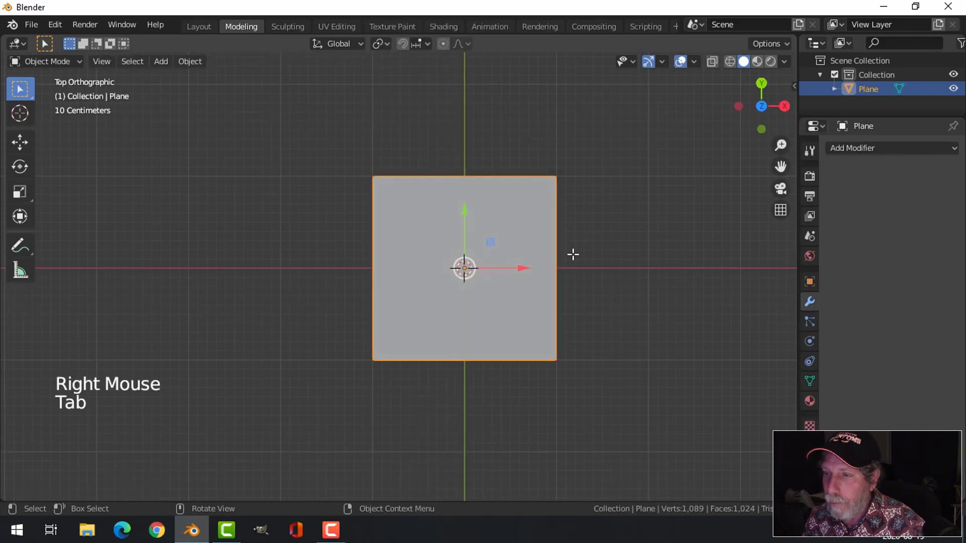
Add a cylinder at the scene centre and expand its settings panel
key("shift+a")
mouse_move(544, 225)
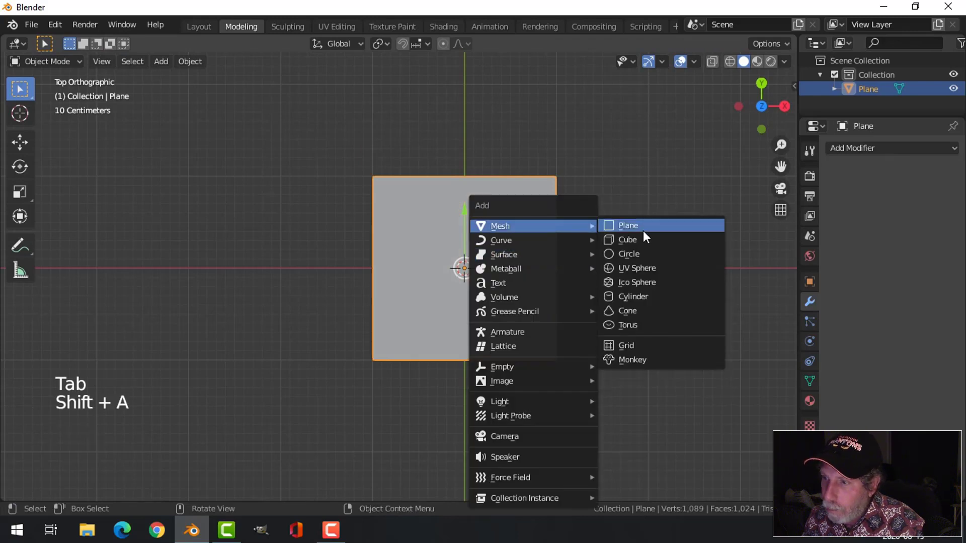
left_click(637, 297)
left_click(85, 489)
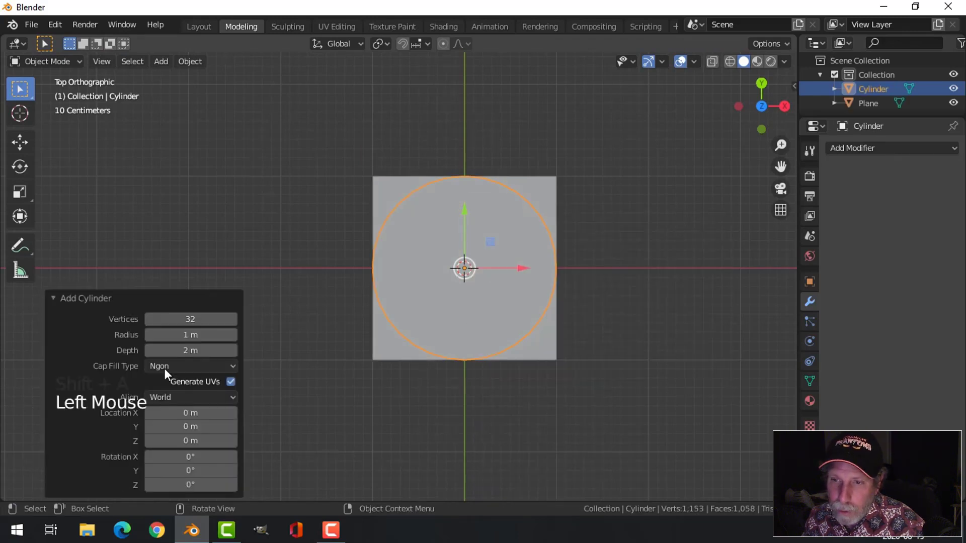
Scale the cylinder's mesh down to 0.103 in Edit Mode
key("Tab")
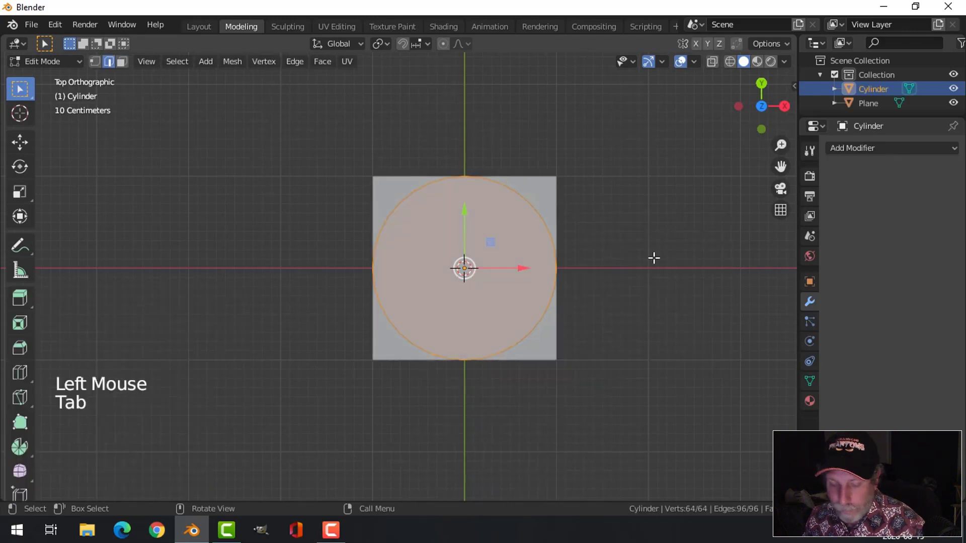
key("s")
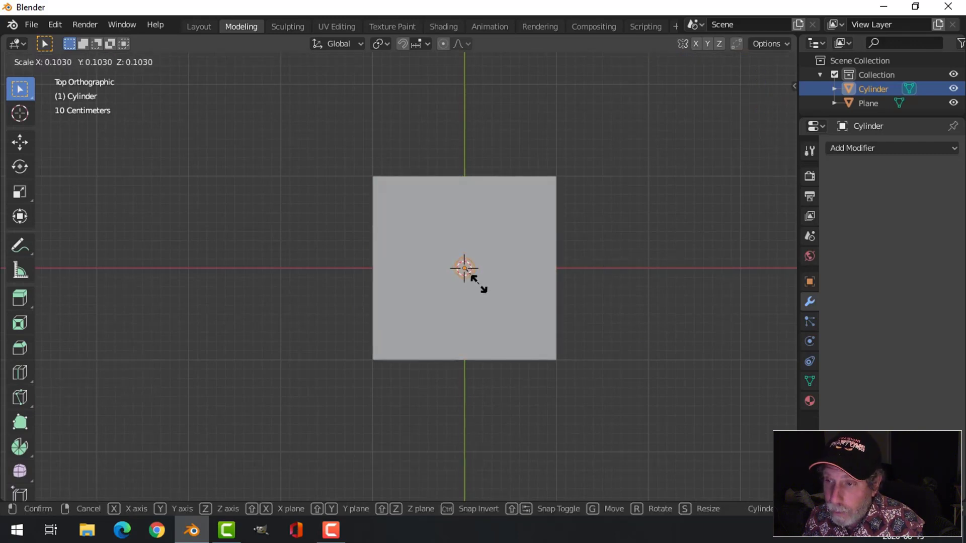
left_click(479, 280)
scroll(537, 288, "up", 1)
scroll(537, 288, "up", 1)
middle_click_drag(537, 288, 518, 304, "shift")
scroll(500, 282, "up", 1)
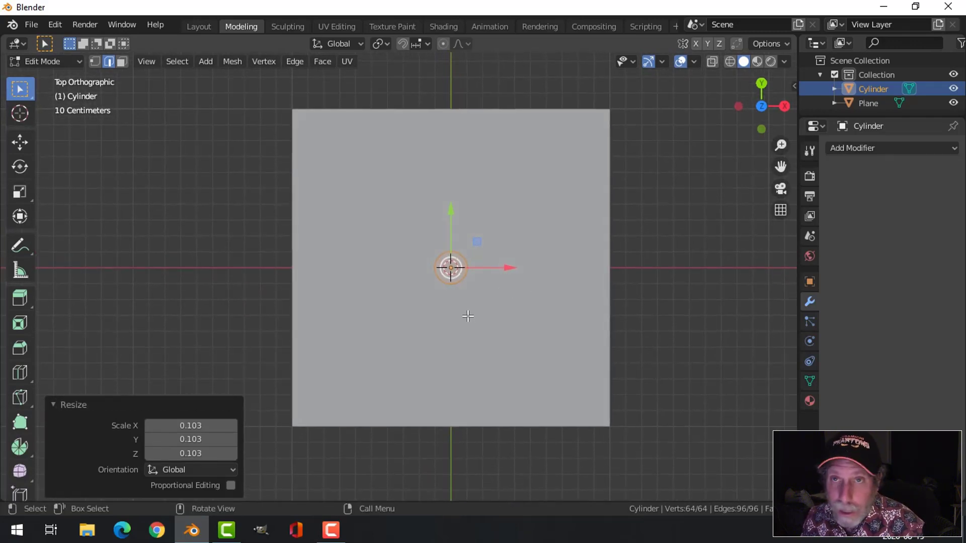
key("Tab")
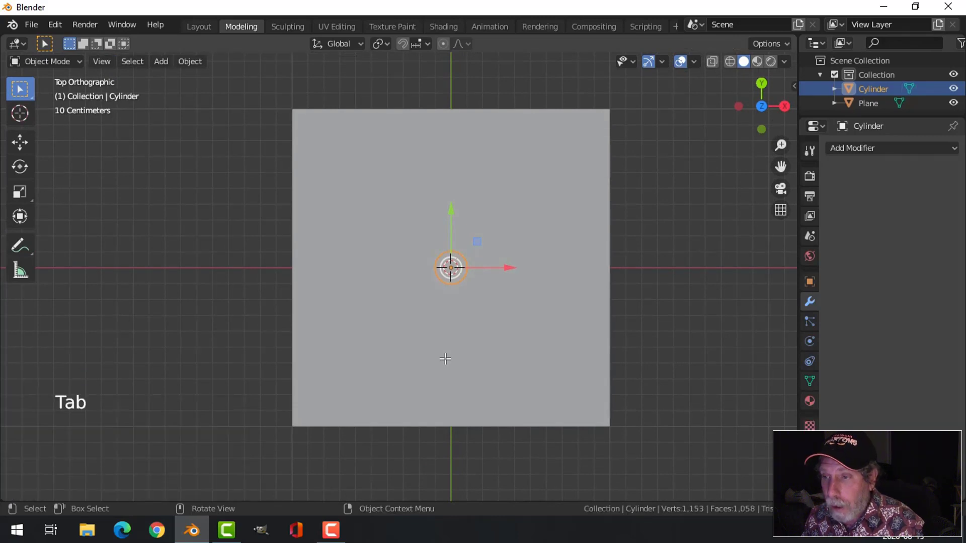
Duplicate the small cylinder upward on Y and set its origin to the 3D cursor
key("shift+d")
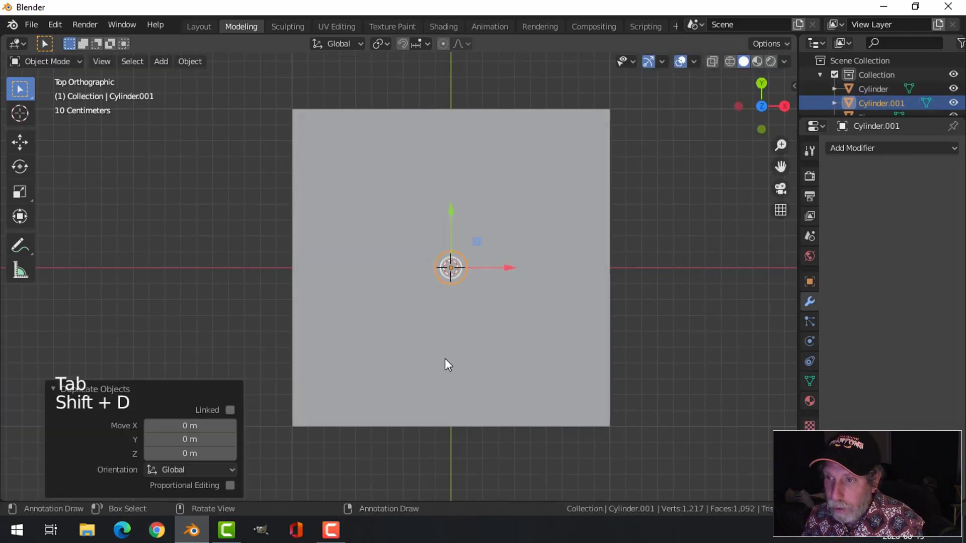
left_click_drag(448, 210, 447, 165)
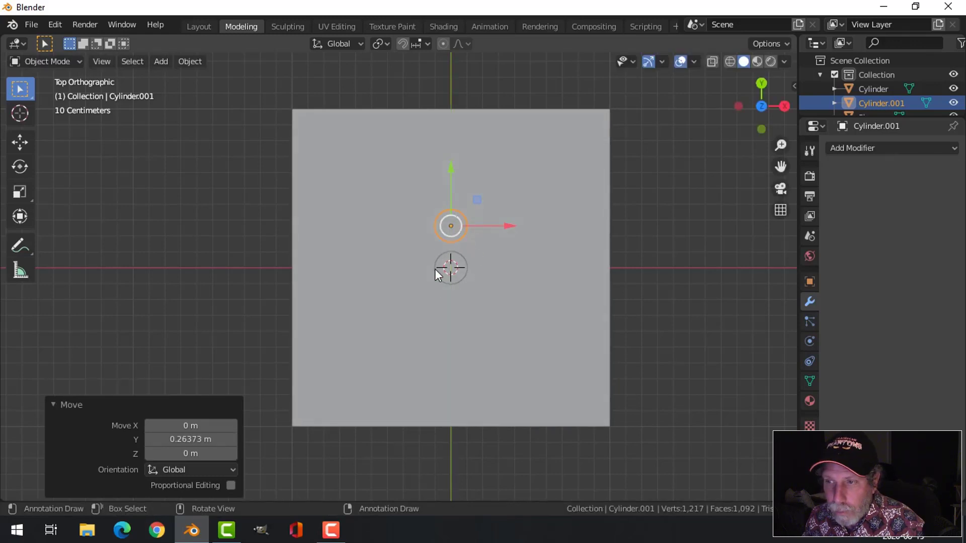
left_click(191, 65)
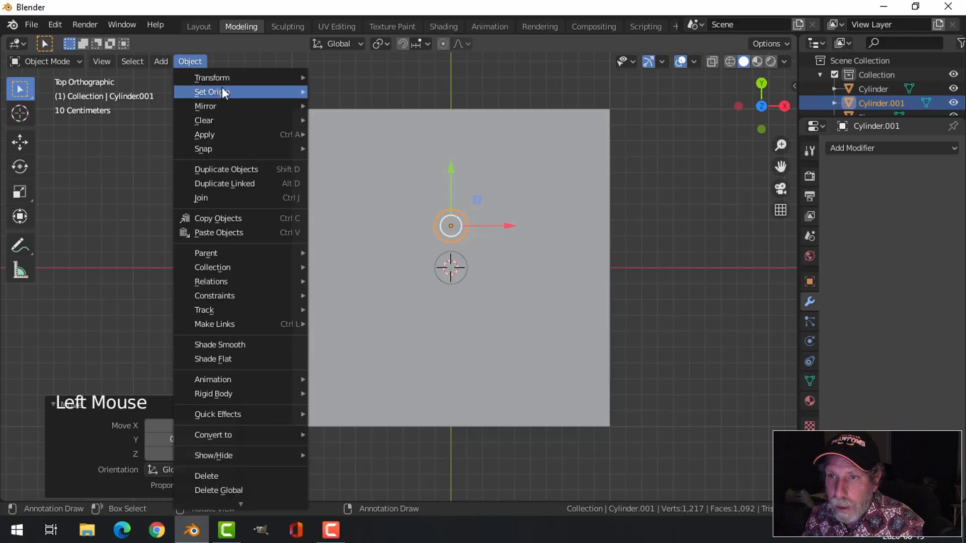
mouse_move(222, 91)
left_click(358, 122)
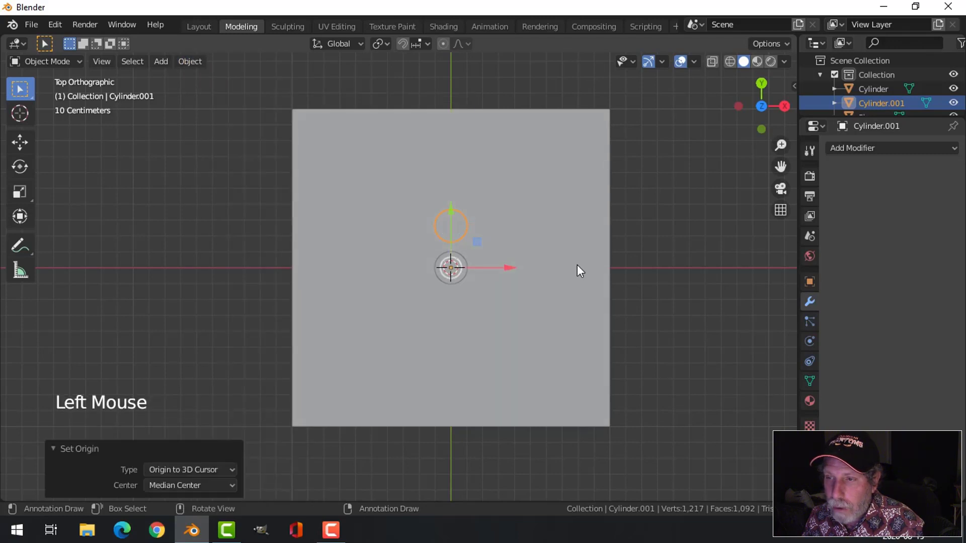
Add rotated copies at 180° and 90° around Z for bottom, left and right positions
key("shift+d")
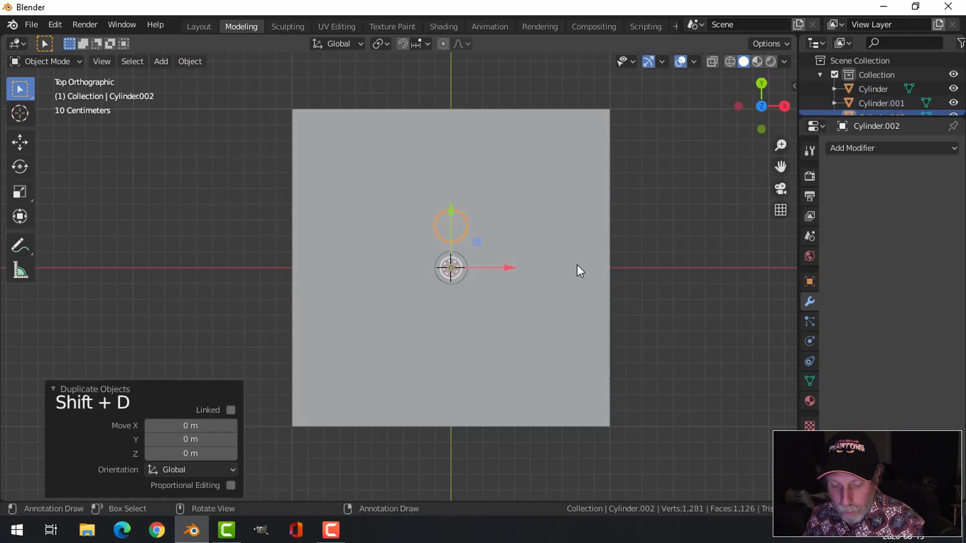
type("rz180")
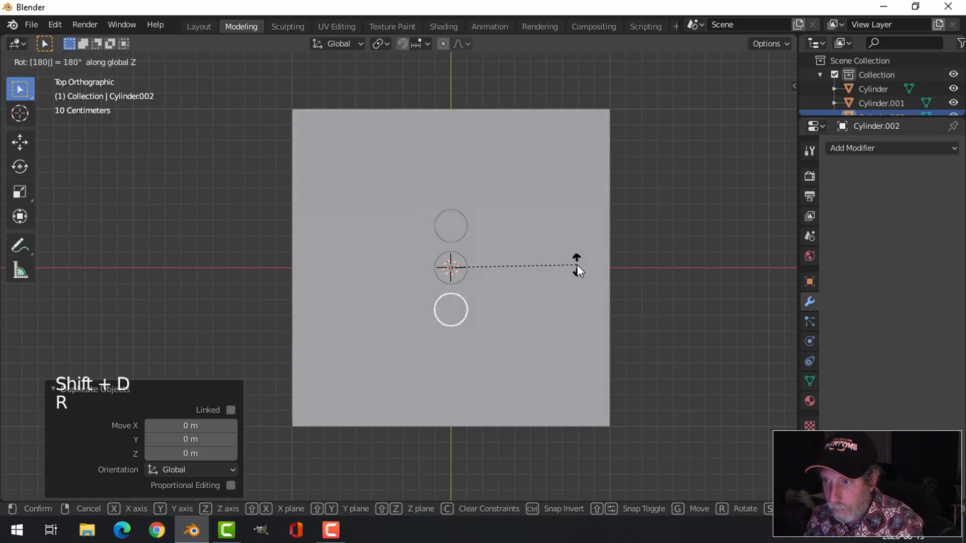
key("Return")
left_click(461, 217, "shift")
key("shift+d")
type("r")
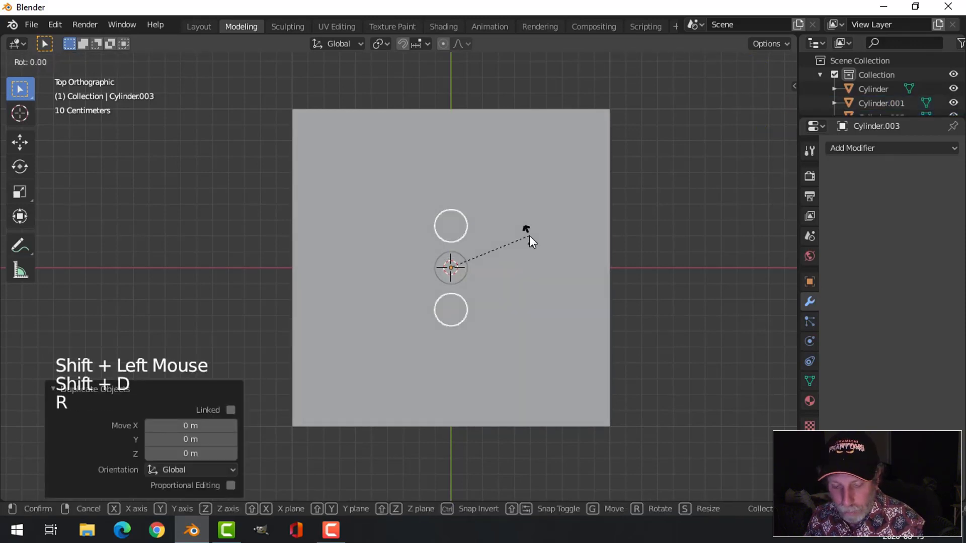
type("z")
type("90")
key("Return")
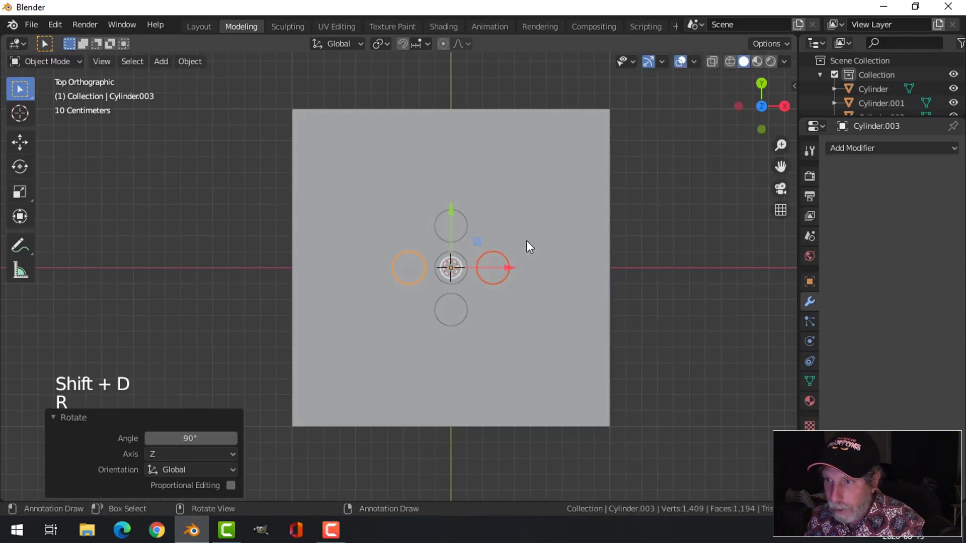
Duplicate the four surrounding cylinders and rotate the copies 45° into diagonal positions
left_click(463, 221, "shift")
left_click(468, 308, "shift")
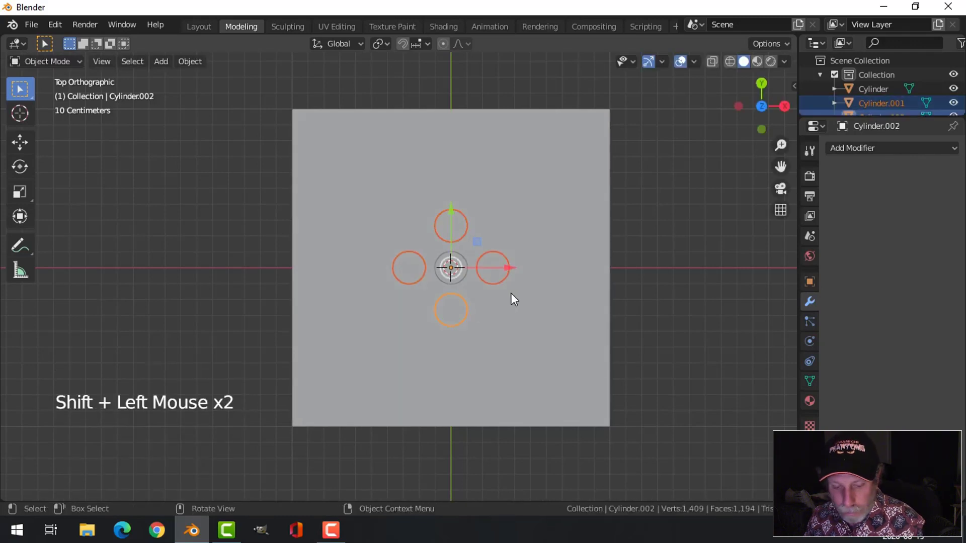
key("shift+d")
right_click(511, 293)
type("r")
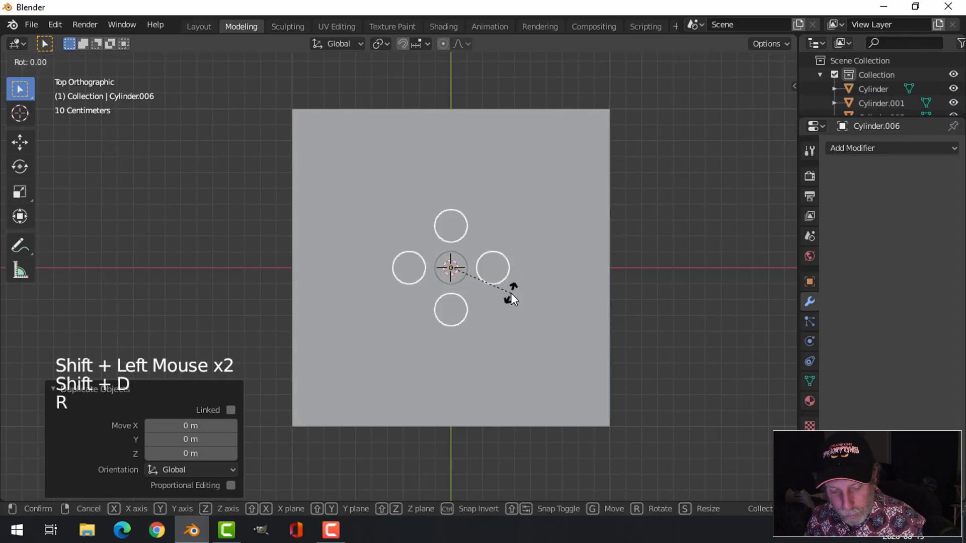
type("z45")
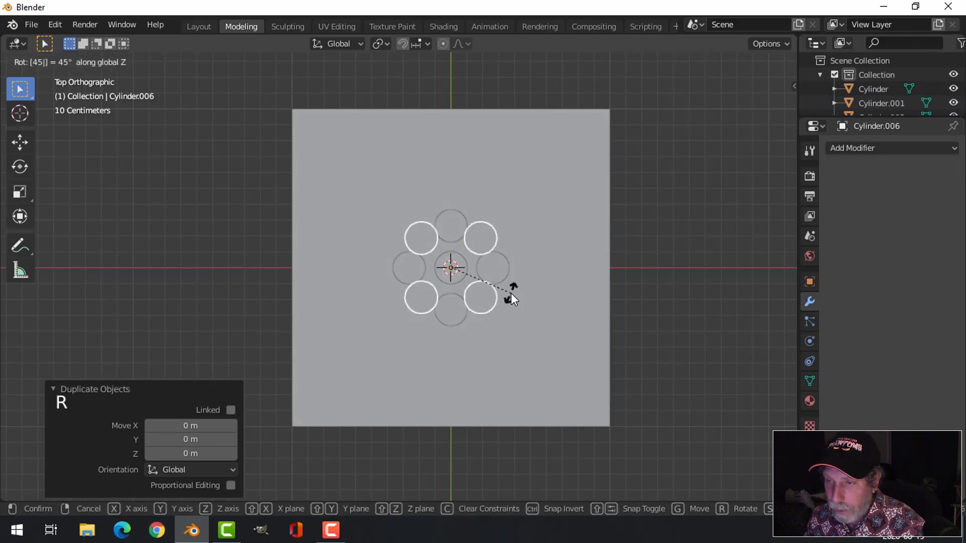
key("Return")
Select several ring cylinders, then select the subdivided plane
left_click(463, 216, "shift")
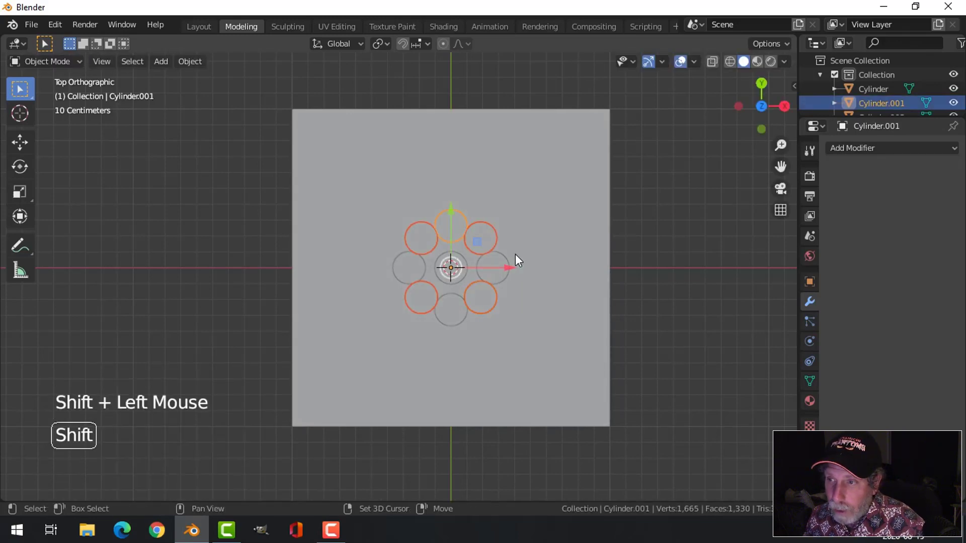
left_click(497, 267, "shift")
left_click(397, 256, "shift")
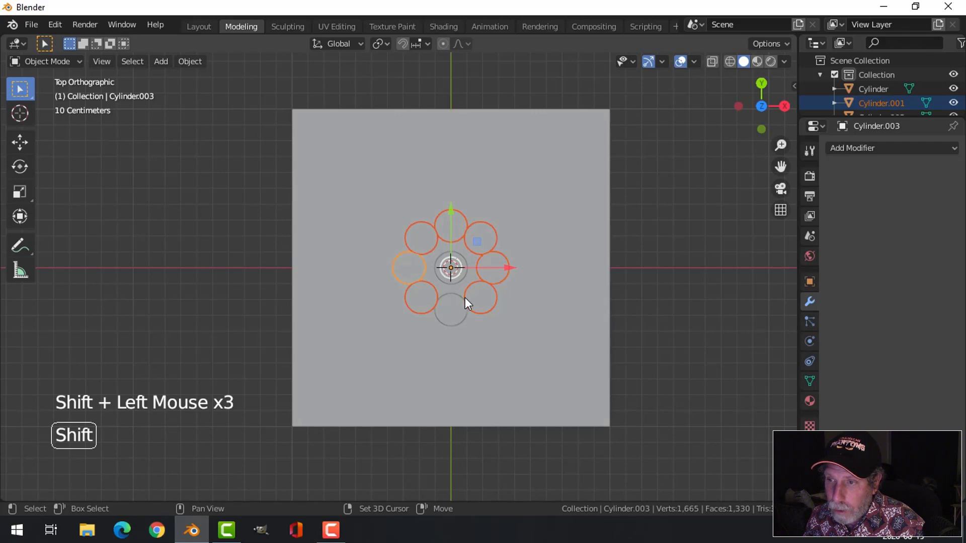
left_click(558, 267)
Hide the plane, select all cylinders and set the pivot point to Individual Origins
key("h")
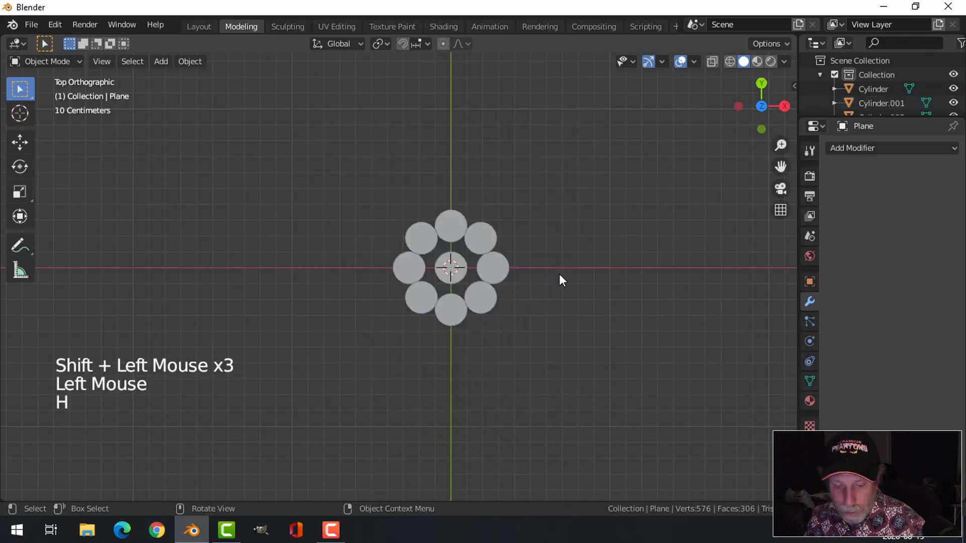
key("a")
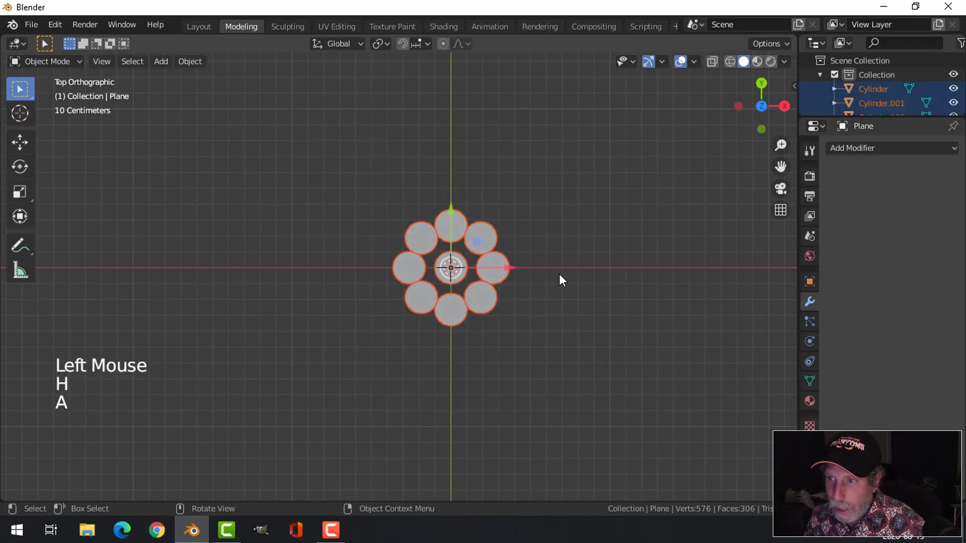
left_click(377, 47)
left_click(394, 88)
Enter Edit Mode on all the cylinders and select their geometry
key("Tab")
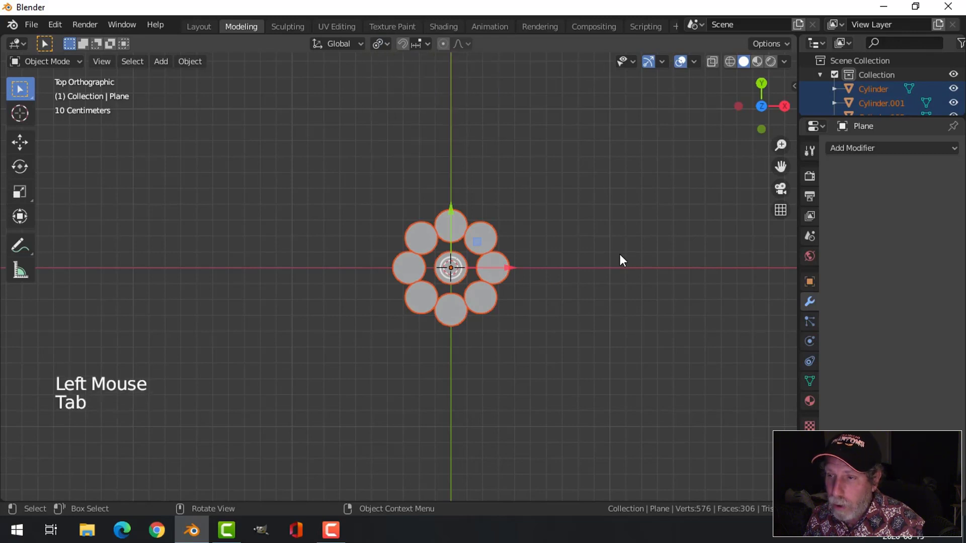
key("a")
key("Tab")
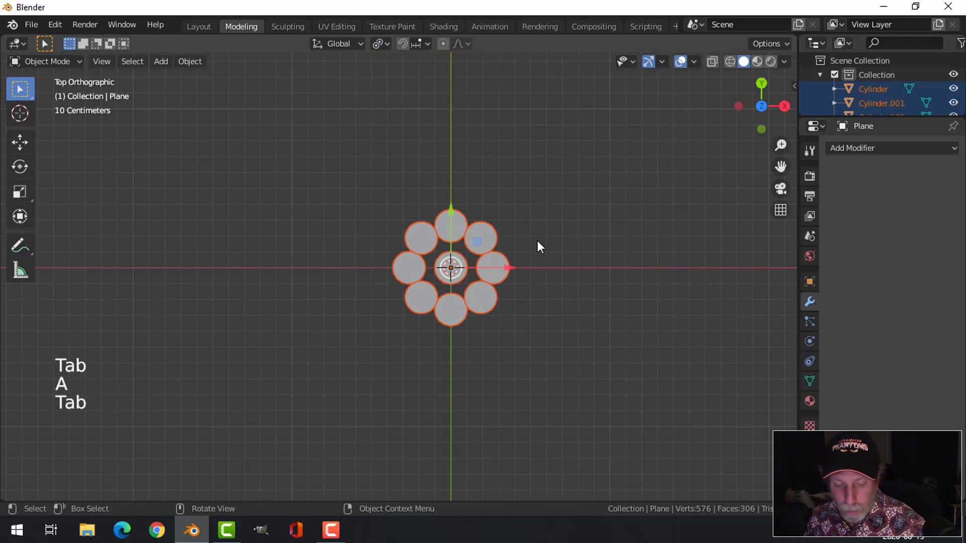
key("alt+a")
key("a")
key("Tab")
Scale every cylinder mesh to 0.754 around its own centre in top view
key("Tab")
scroll(574, 263, "up", 2)
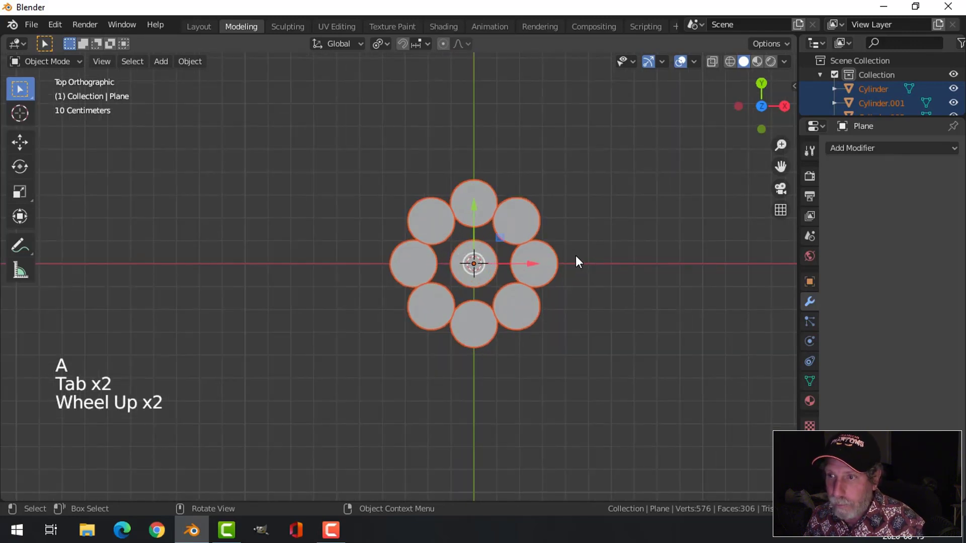
key("alt+a")
middle_click_drag(579, 263, 523, 221)
left_click(500, 221)
key("Tab")
key("Tab")
key("a")
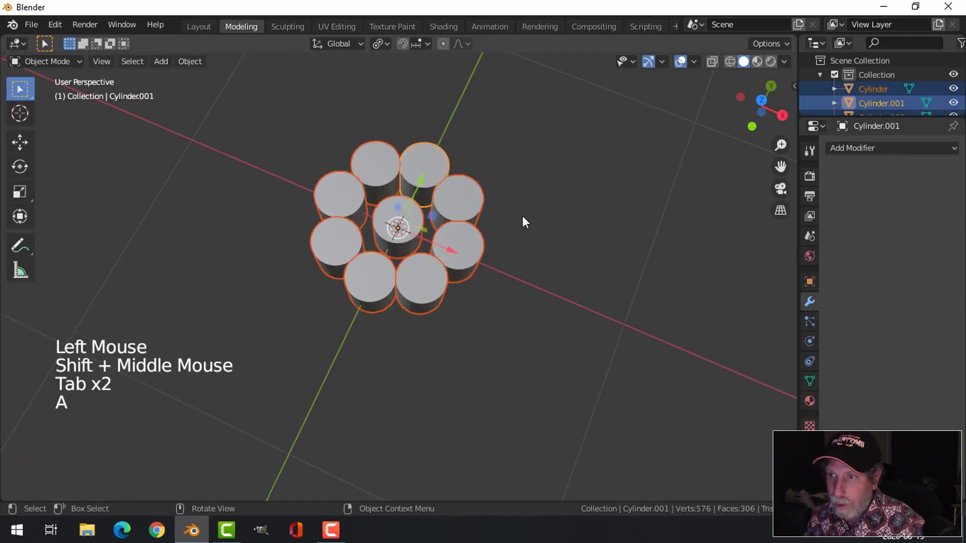
key("Tab")
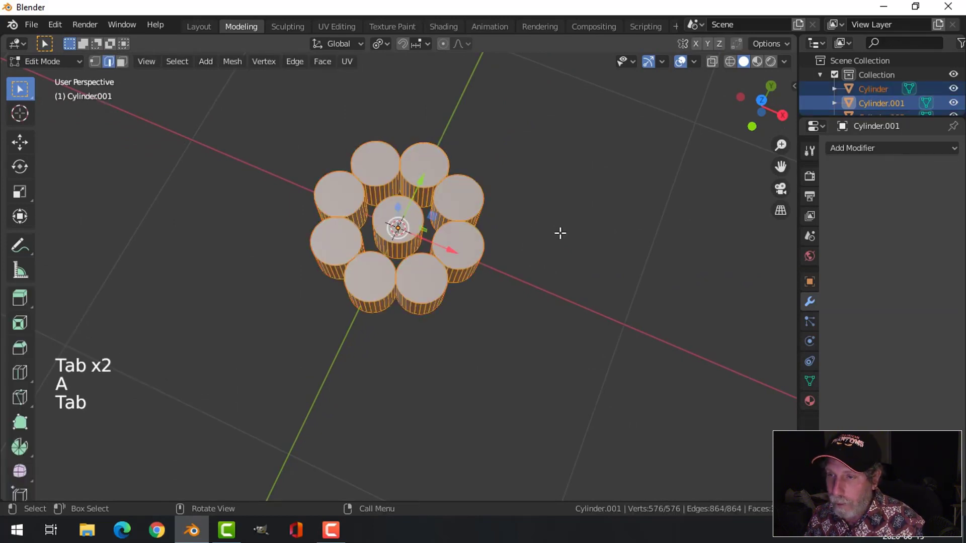
middle_click_drag(560, 237, 565, 211)
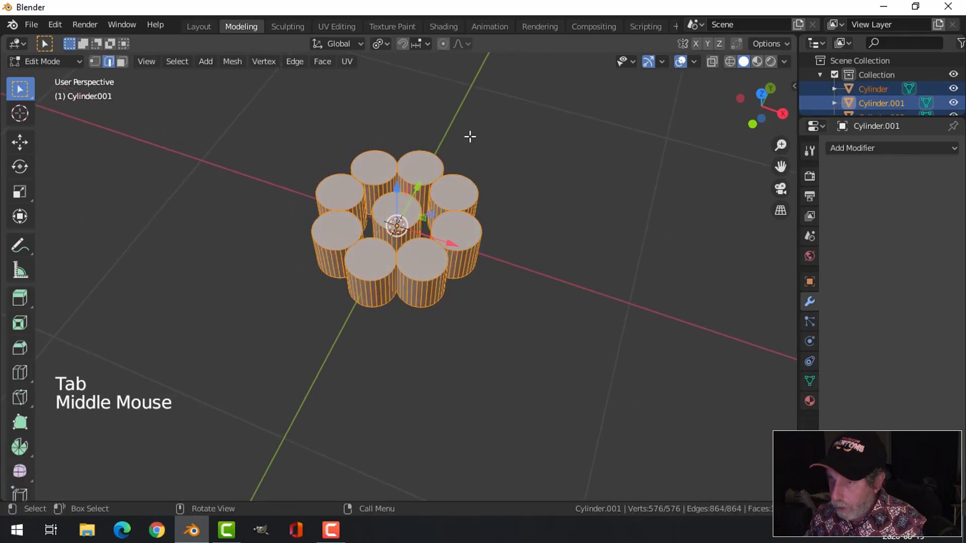
key("KP_7")
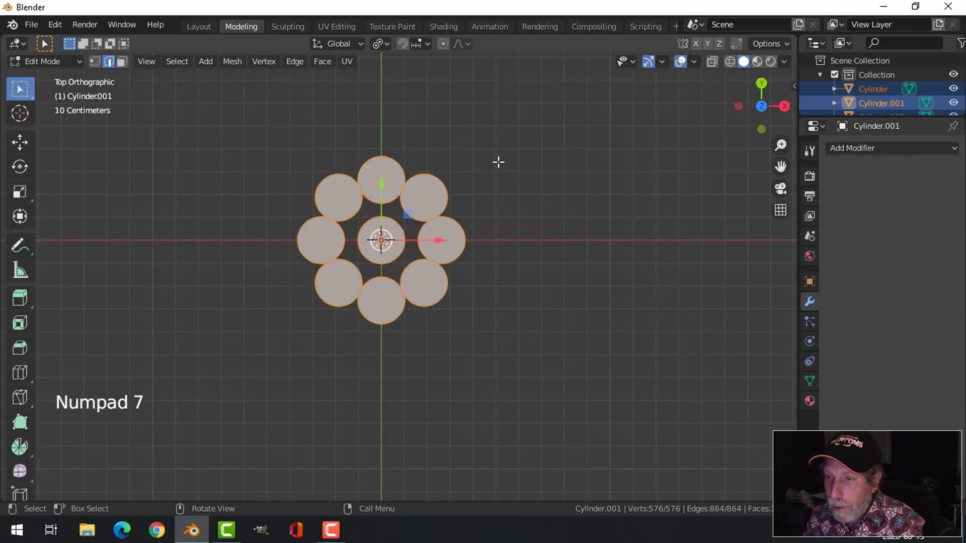
key("s")
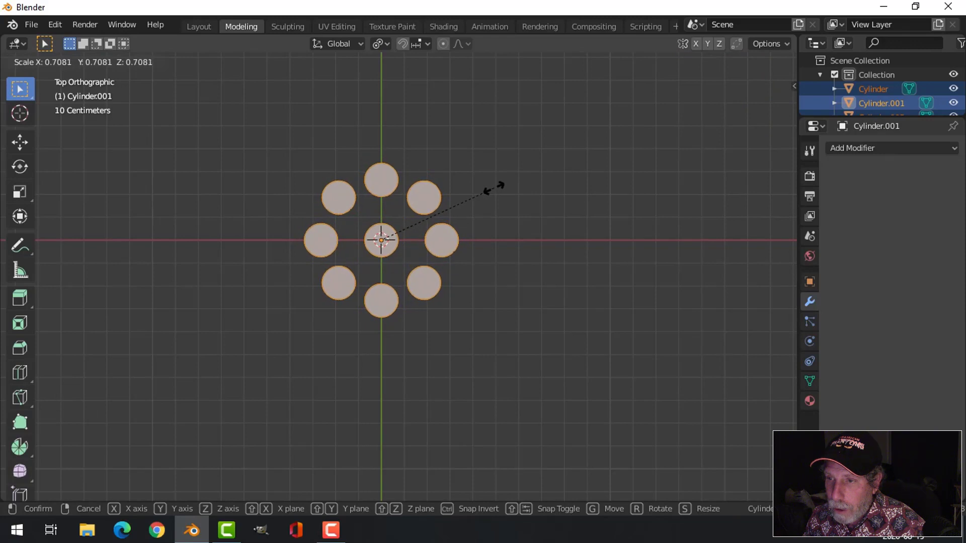
left_click(502, 187)
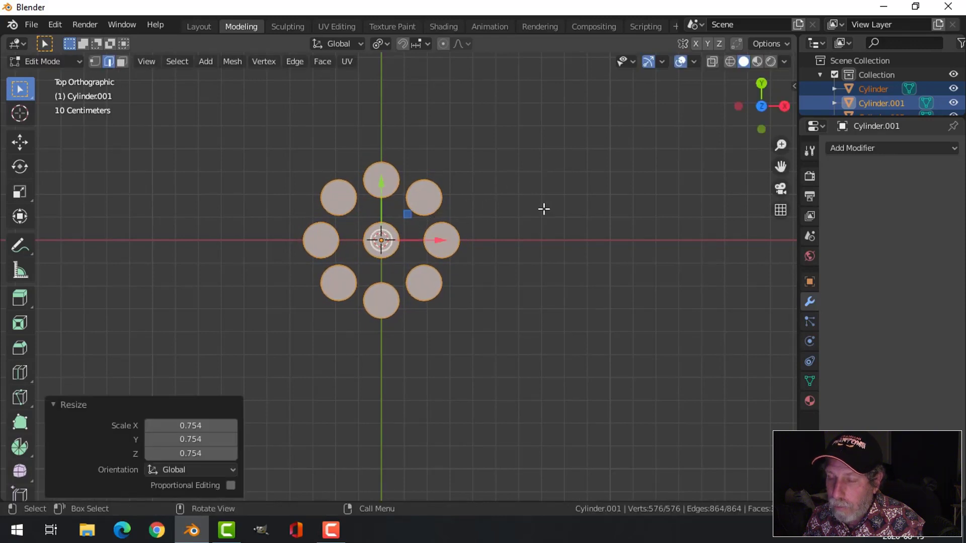
key("alt+a")
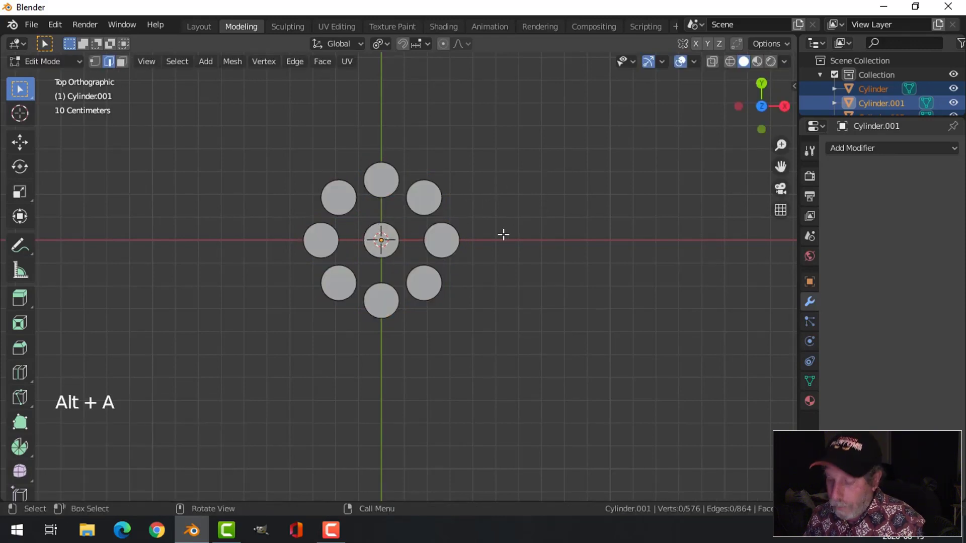
key("Tab")
Unhide the plane and reselect the top cylinder
key("alt+h")
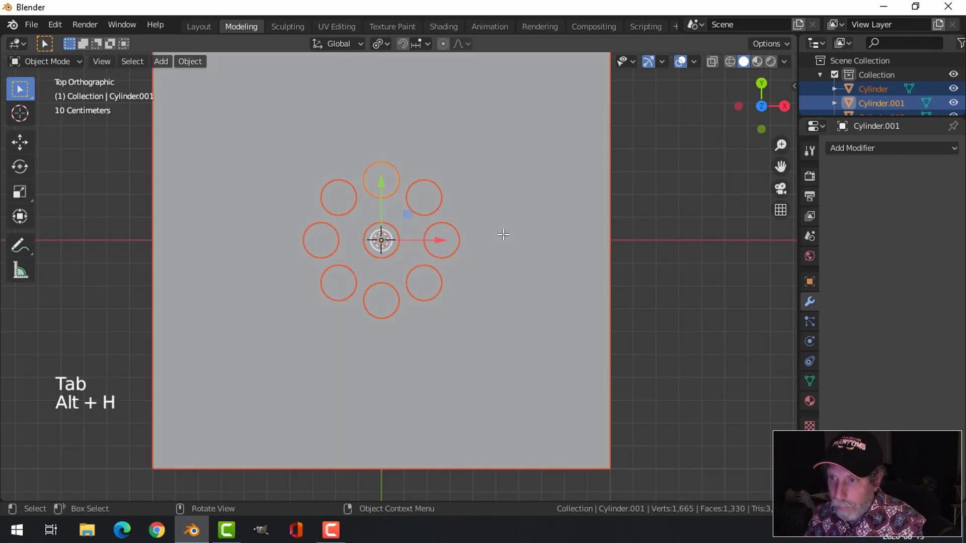
key("alt+a")
left_click(421, 197)
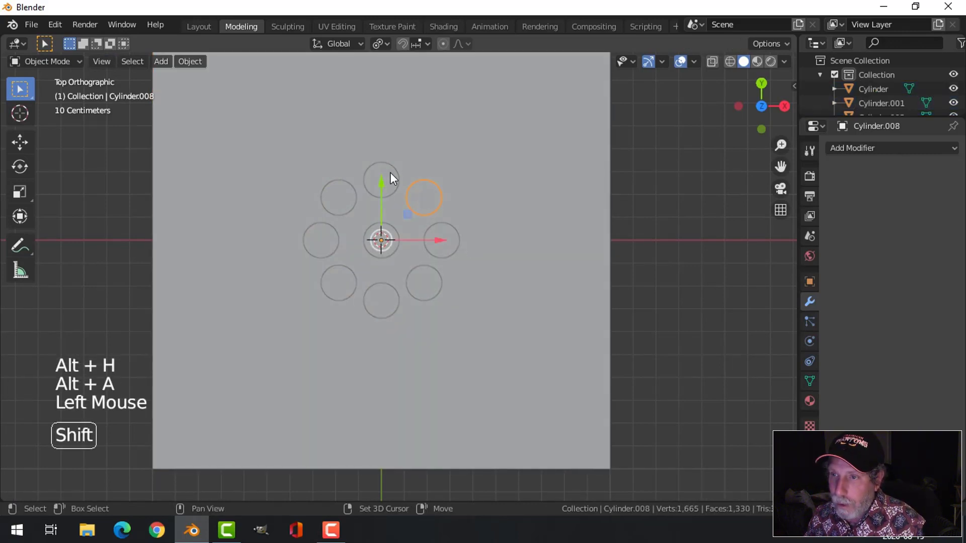
left_click(392, 168, "shift")
left_click(338, 204, "shift")
key("alt+a")
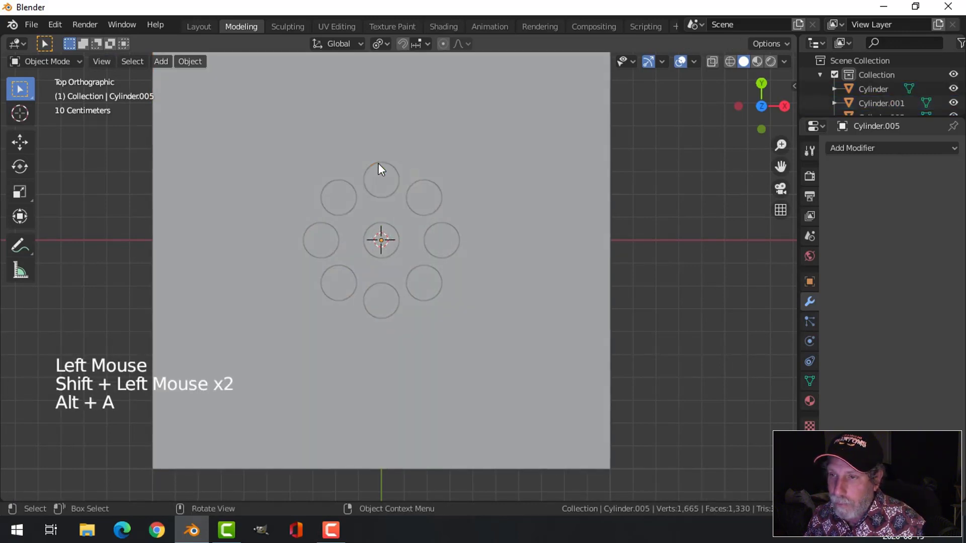
left_click(381, 163)
middle_click_drag(465, 206, 484, 231, "shift")
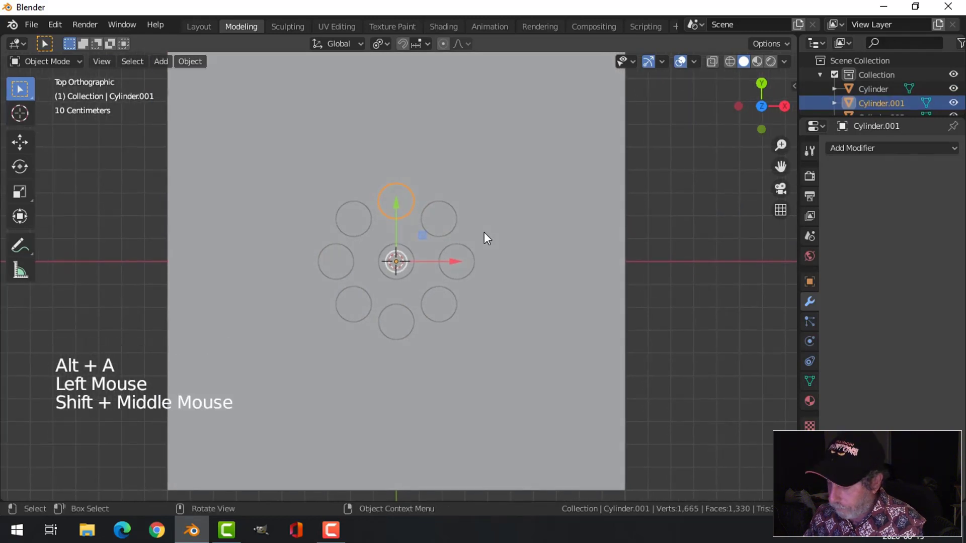
Duplicate the top cylinder outward above the ring and set its origin to the 3D cursor
key("KP_7")
key("shift+d")
right_click(484, 232)
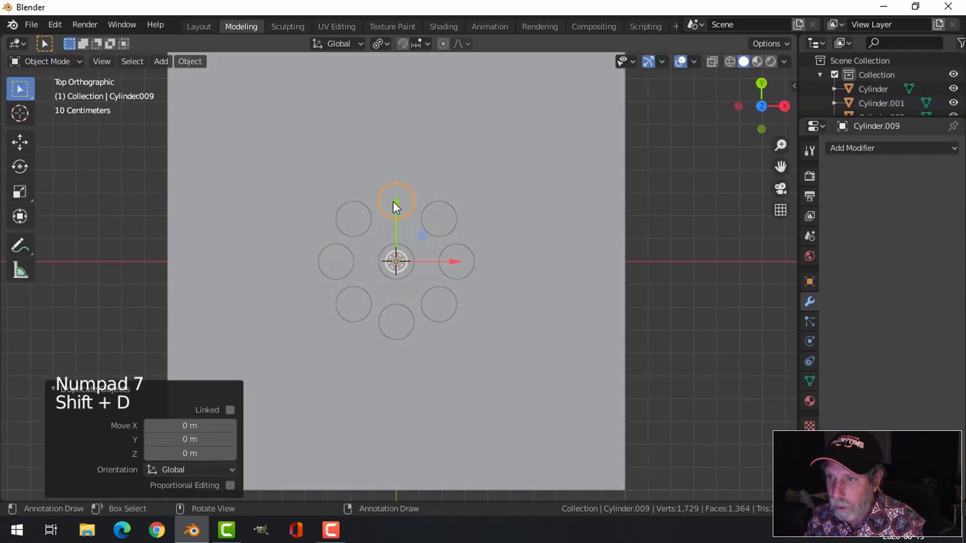
left_click_drag(395, 200, 400, 149)
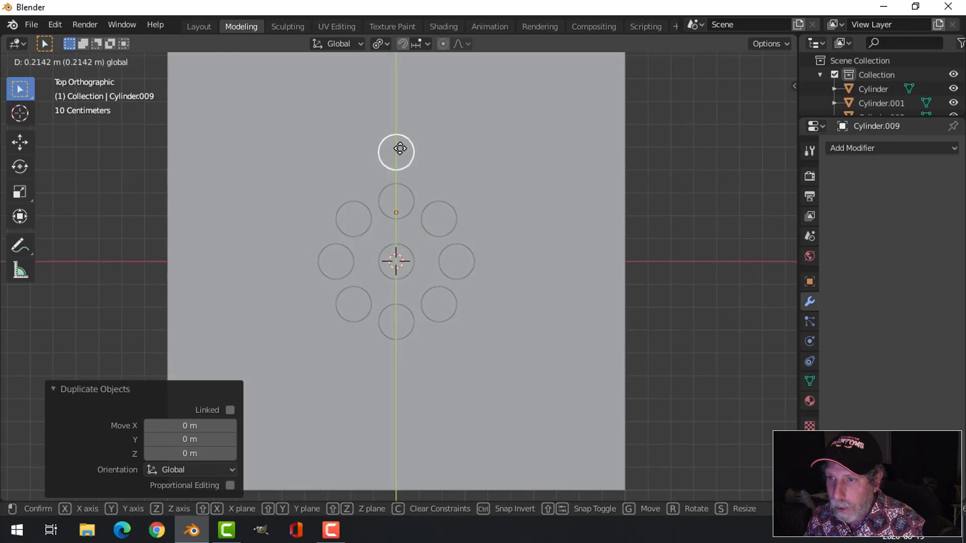
left_click(399, 147)
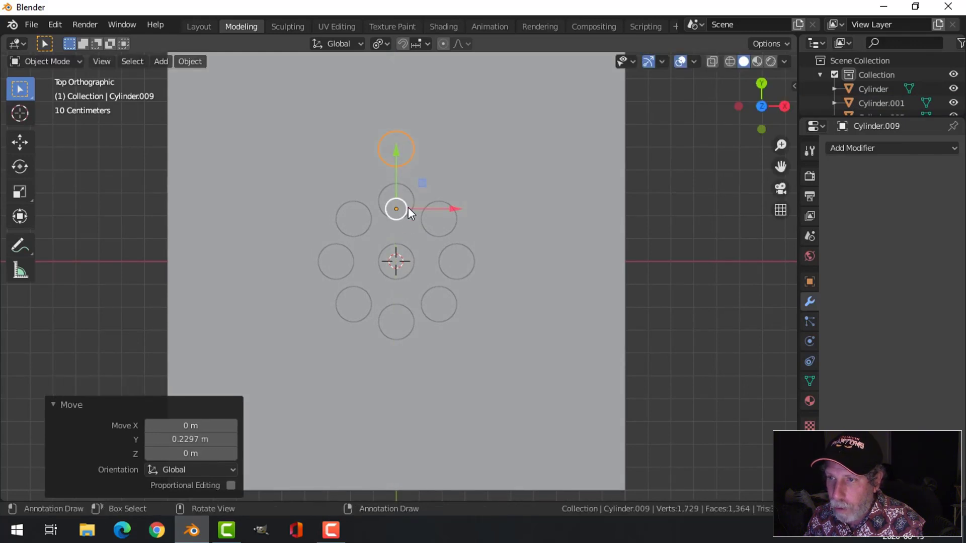
left_click(189, 61)
mouse_move(215, 92)
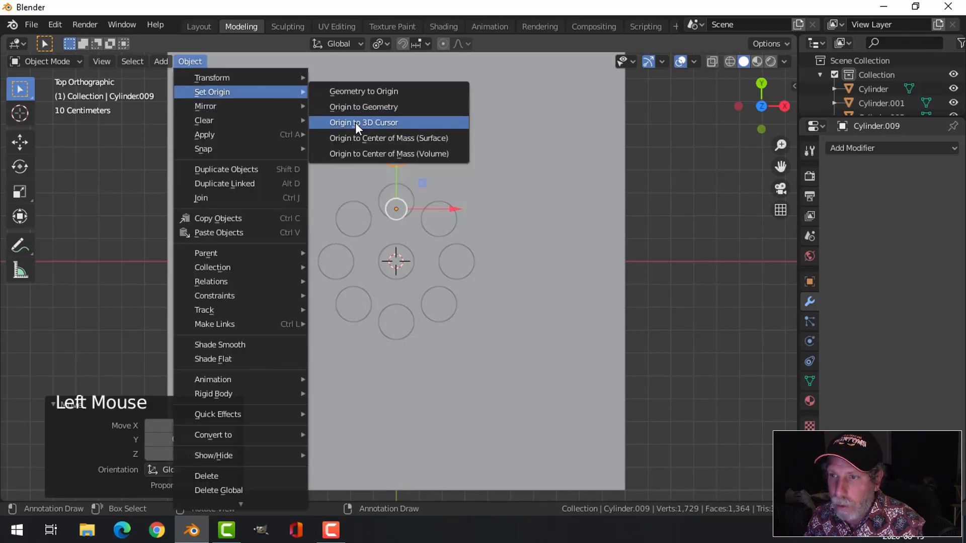
left_click(355, 122)
Add outer copies rotated 180° and 90° around the centre for bottom and side positions
key("shift+d")
key("r")
key("1")
key("8")
key("0")
key("Return")
left_click(395, 166, "shift")
key("shift+d")
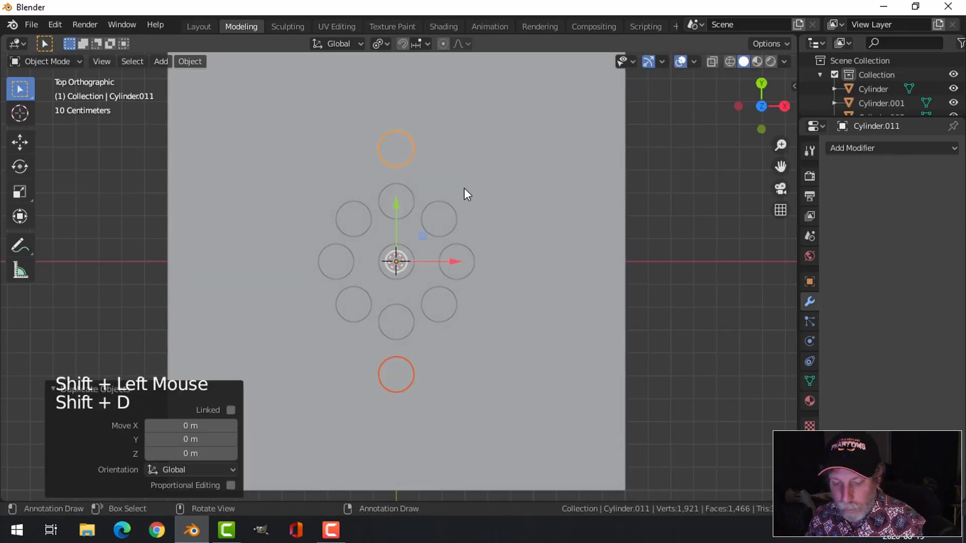
key("r")
key("9")
key("0")
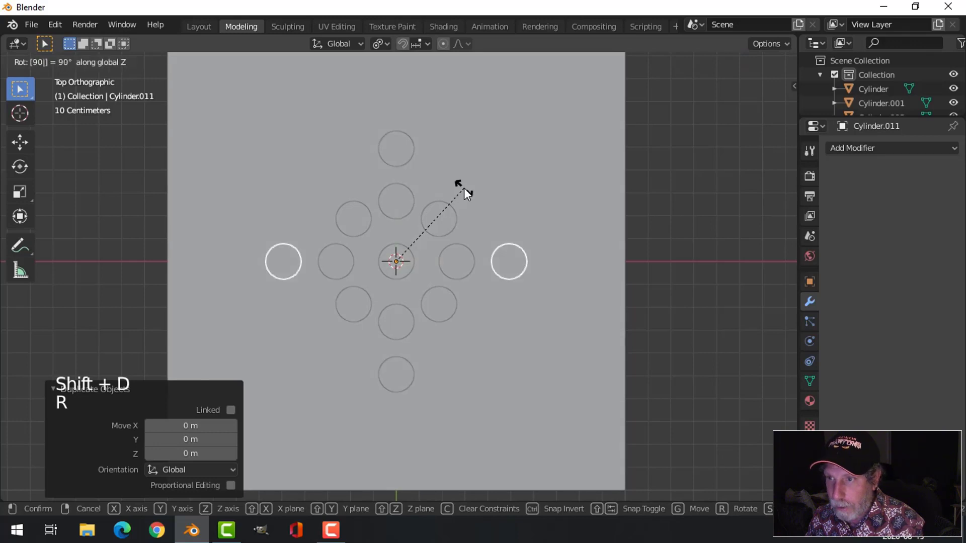
key("Return")
Duplicate the four outer cylinders and rotate the copies 45° into diagonal positions
left_click(428, 157, "shift")
left_click(397, 355, "shift")
key("shift+d")
key("r")
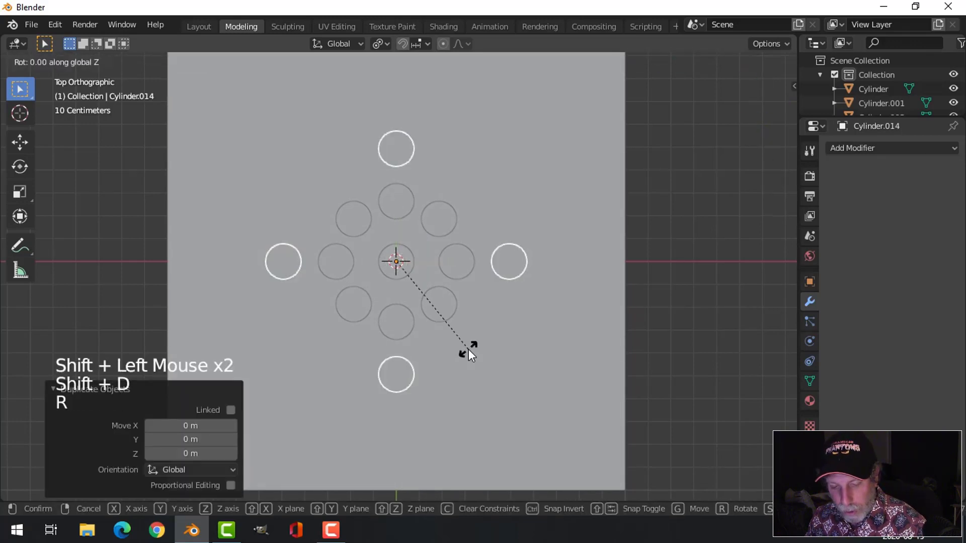
key("4")
key("5")
key("Return")
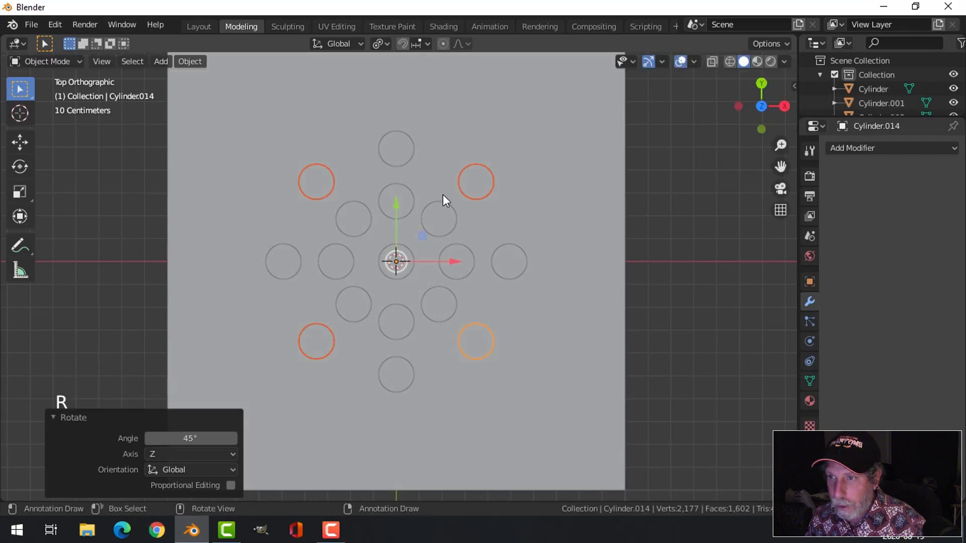
Duplicate the eight outer cylinders and rotate the copies 22.5° around Z to complete sixteen
left_click(410, 156, "shift")
left_click(285, 249, "shift")
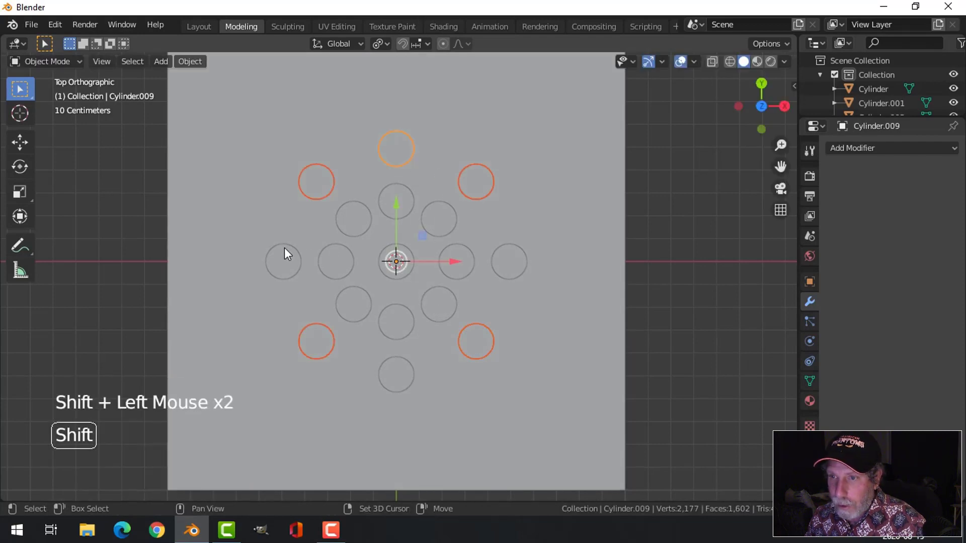
left_click(525, 249, "shift")
left_click(403, 365, "shift")
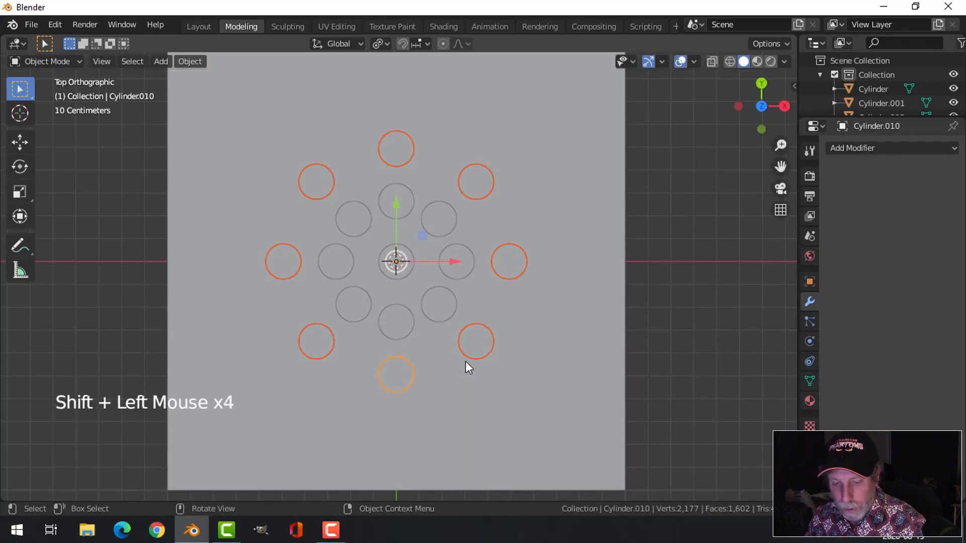
key("shift+d")
type("rz22.5")
key("Return")
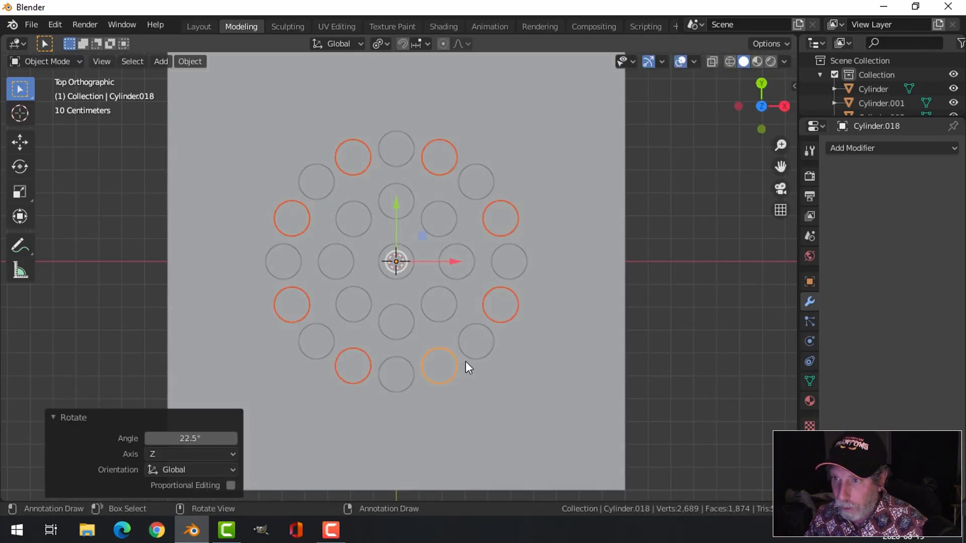
Hide the large grey plane so only the cylinders remain visible
key("alt+a")
middle_click_drag(593, 304, 570, 245)
left_click(619, 243)
key("h")
middle_click_drag(632, 263, 537, 258)
Join all the cylinders into a single object
key("a")
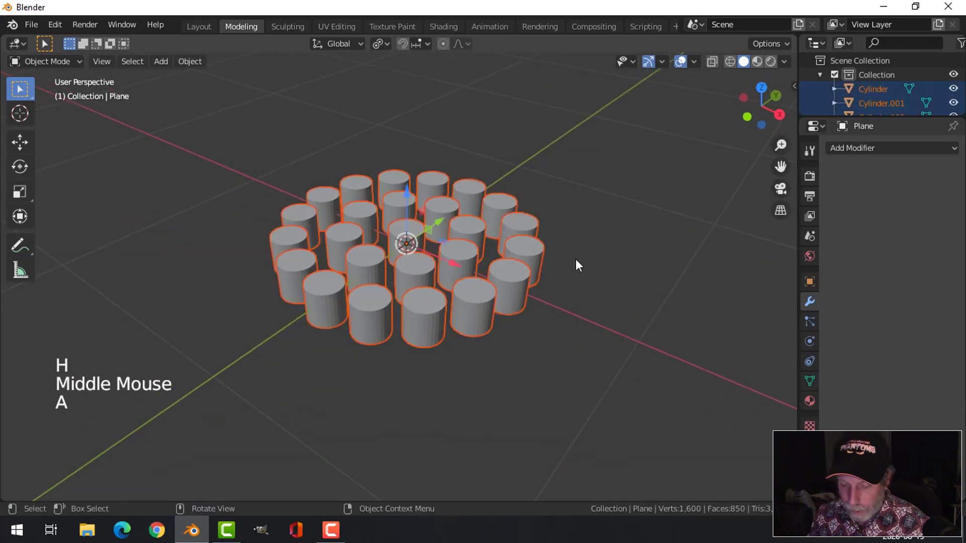
key("ctrl+j")
key("Tab")
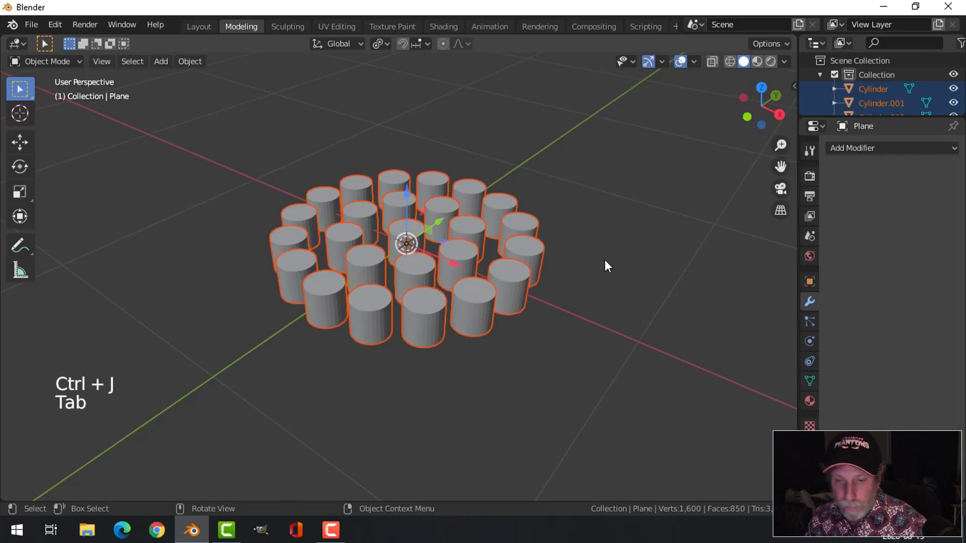
key("Escape")
left_click(626, 245)
key("alt+a")
left_click(535, 259)
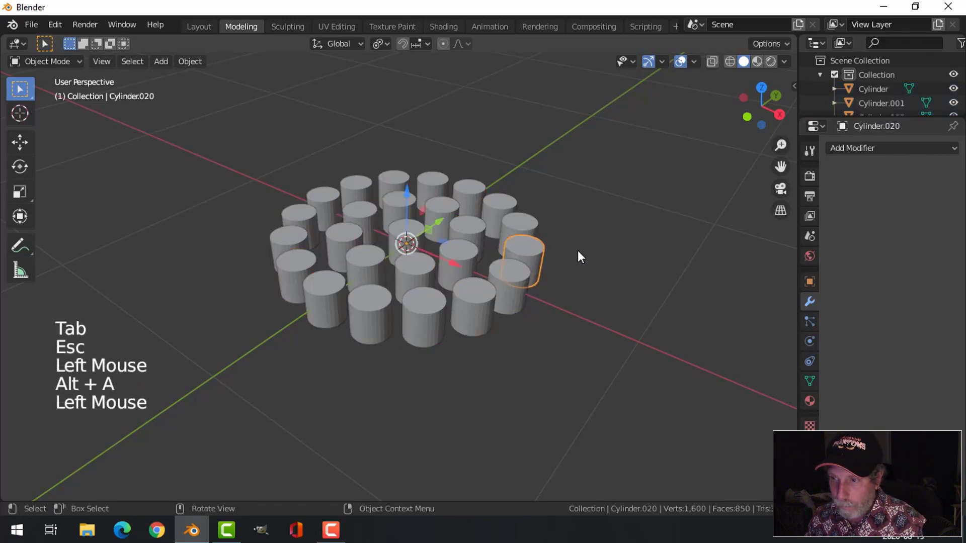
key("a")
key("ctrl+j")
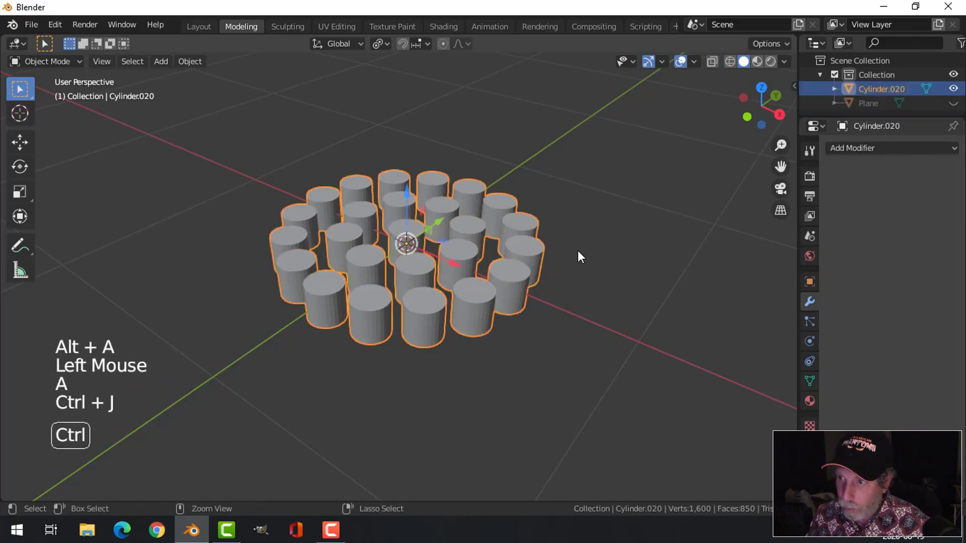
Check the joined cylinder mesh in Edit Mode, then return to Object Mode
key("Tab")
key("a")
scroll(578, 252, "up", 2)
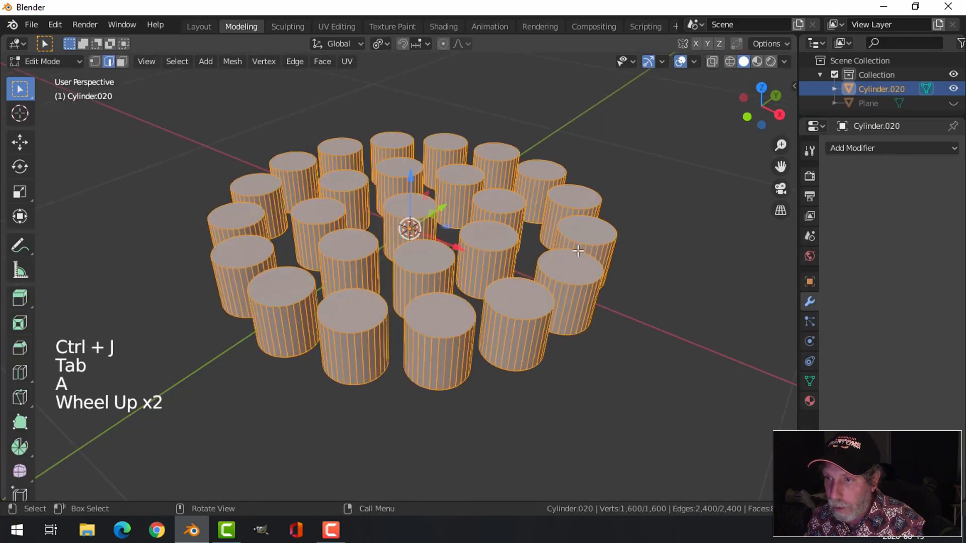
middle_click_drag(579, 252, 570, 272)
key("alt+a")
key("Tab")
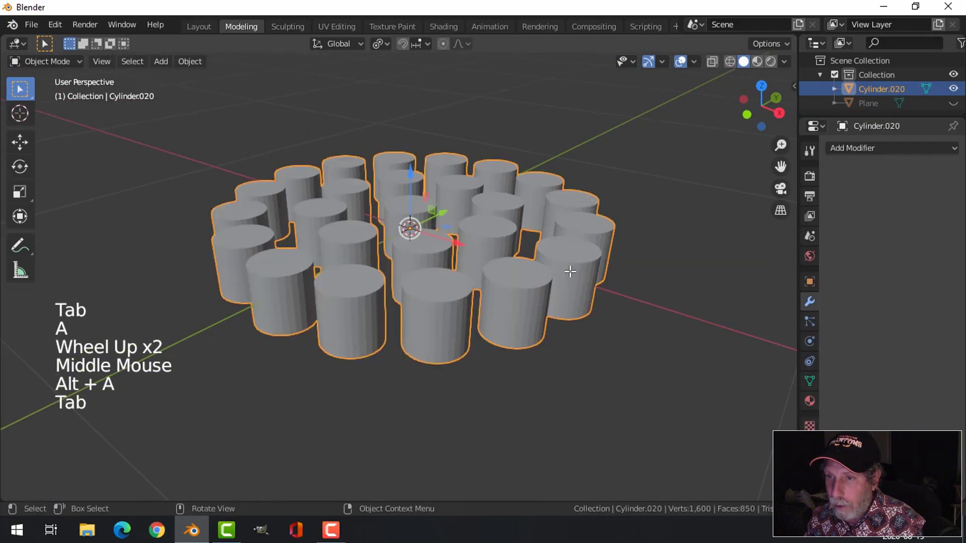
key("alt+a")
scroll(514, 244, "down", 2)
middle_click_drag(514, 244, 558, 325)
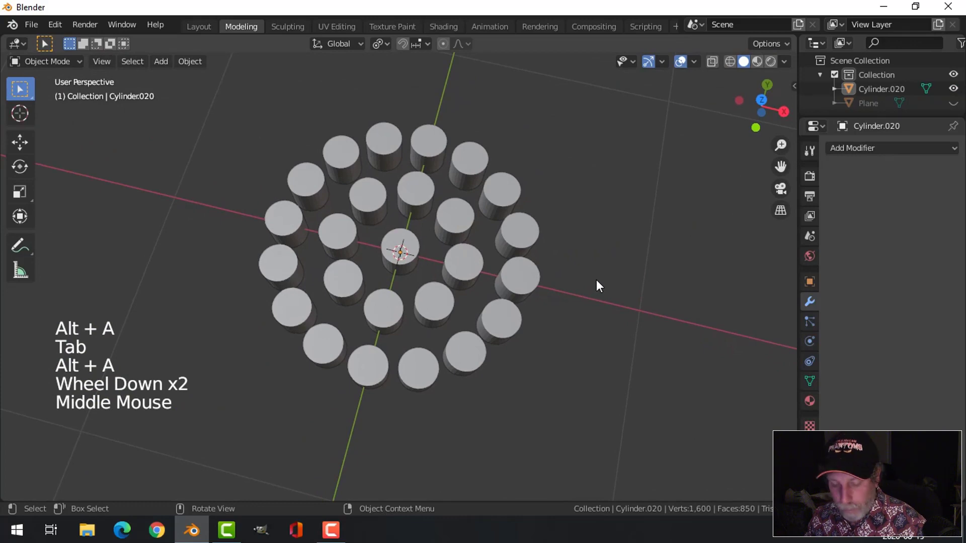
Unhide the plane and switch to a top orthographic view
key("alt+h")
key("alt+a")
middle_click_drag(600, 285, 591, 238)
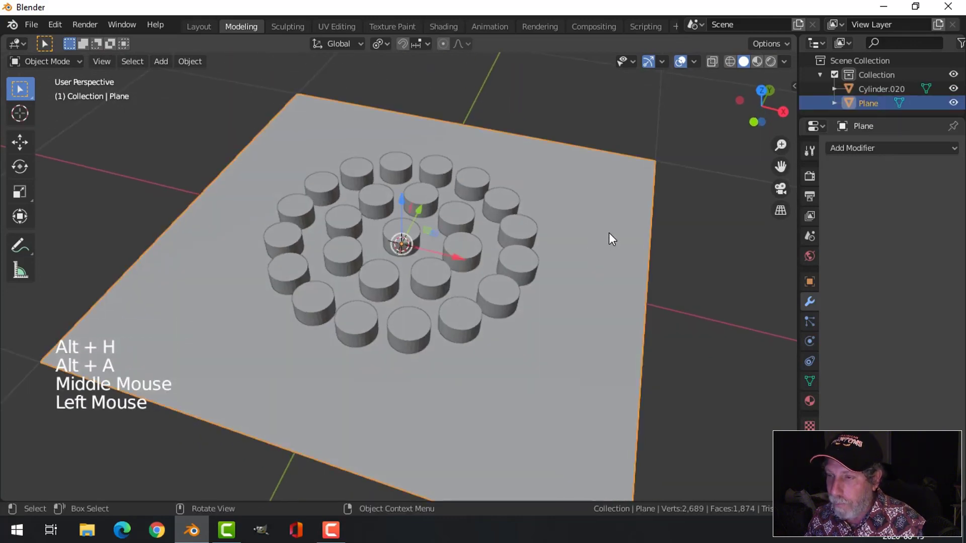
key("KP_7")
scroll(679, 266, "down", 3)
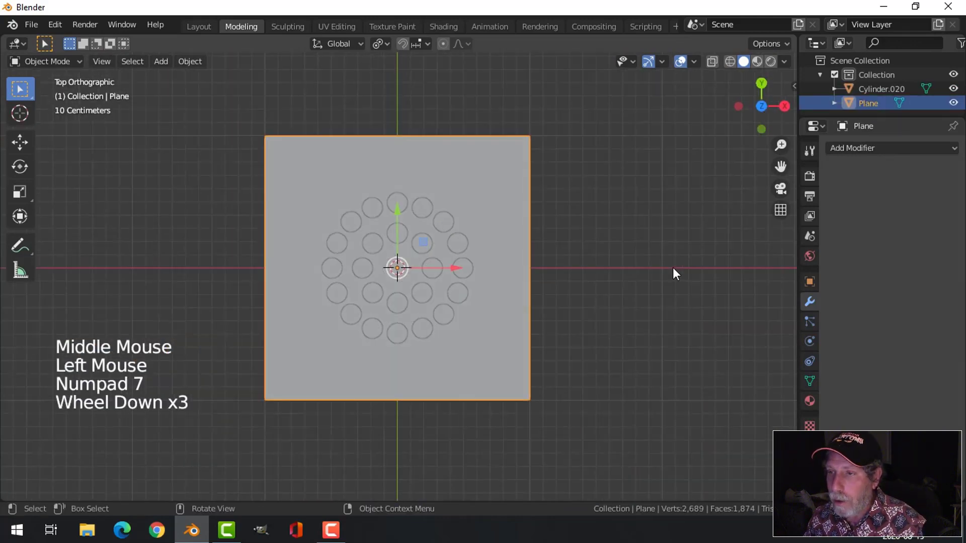
Scale the plane's mesh down to 0.687 in Edit Mode
key("Tab")
scroll(623, 246, "up", 1)
key("s")
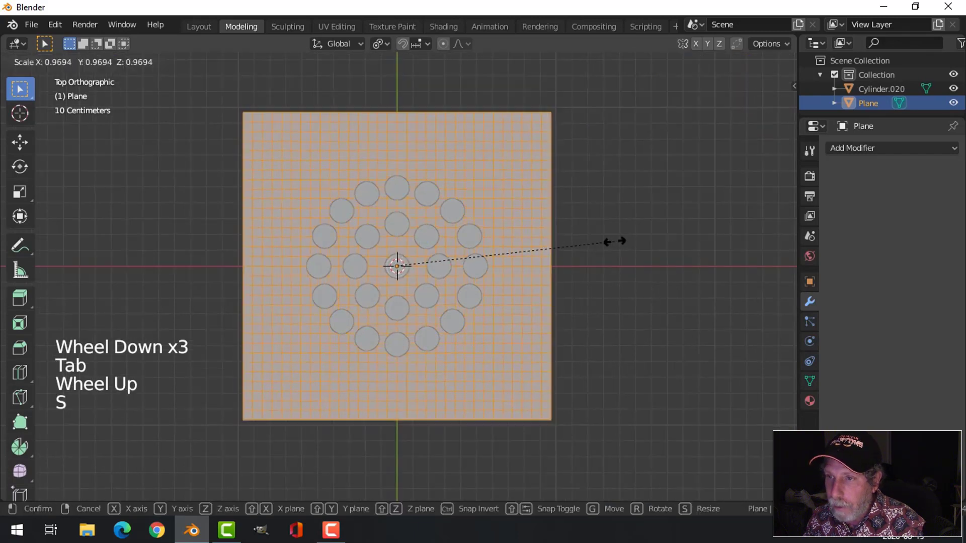
left_click(560, 287)
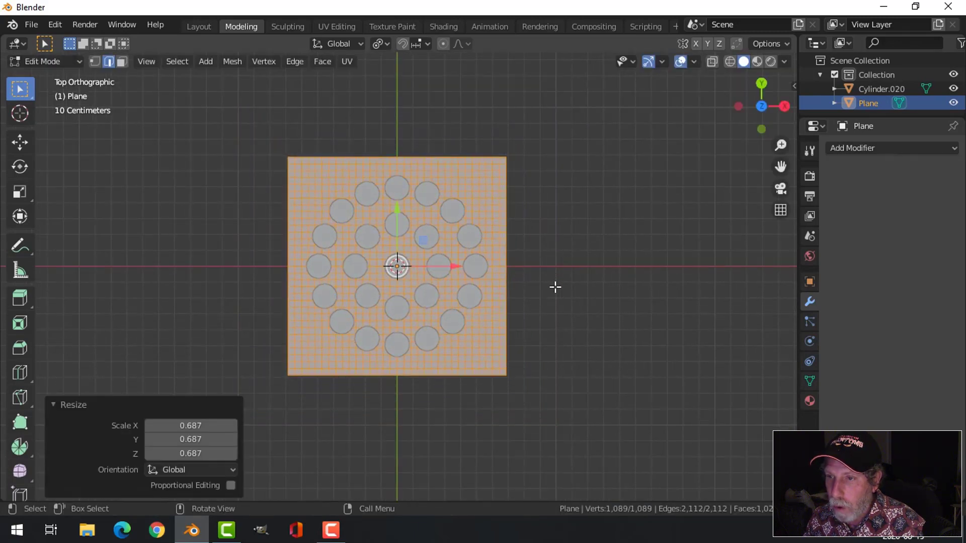
key("alt+a")
middle_click_drag(588, 295, 552, 258)
key("Tab")
key("alt+a")
Cut the cylinders out of the plane with an applied Boolean Difference modifier
left_click(483, 221)
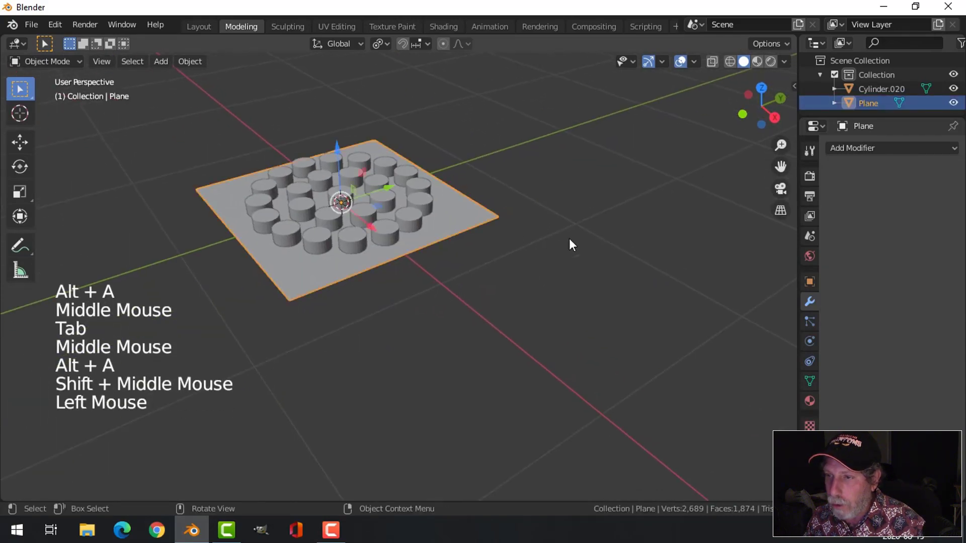
left_click(843, 148)
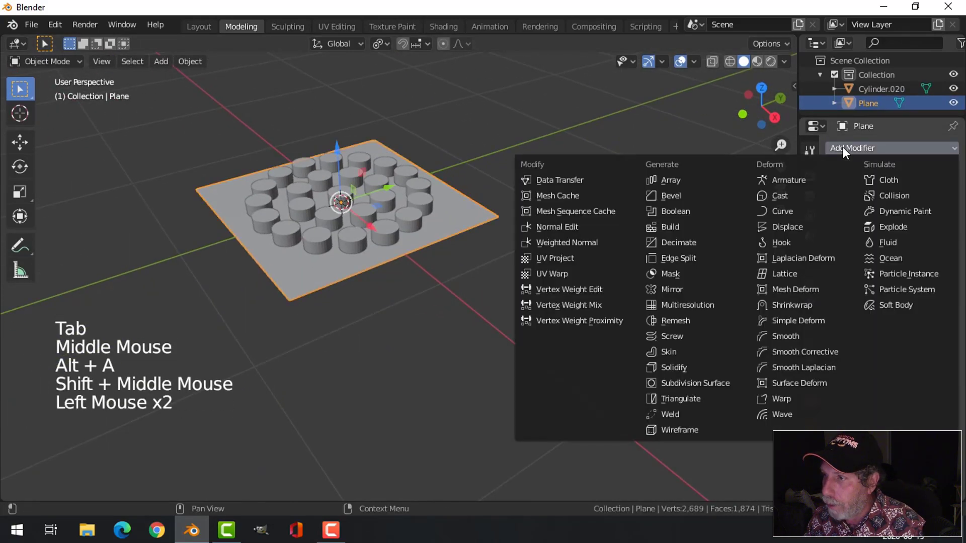
left_click(687, 208)
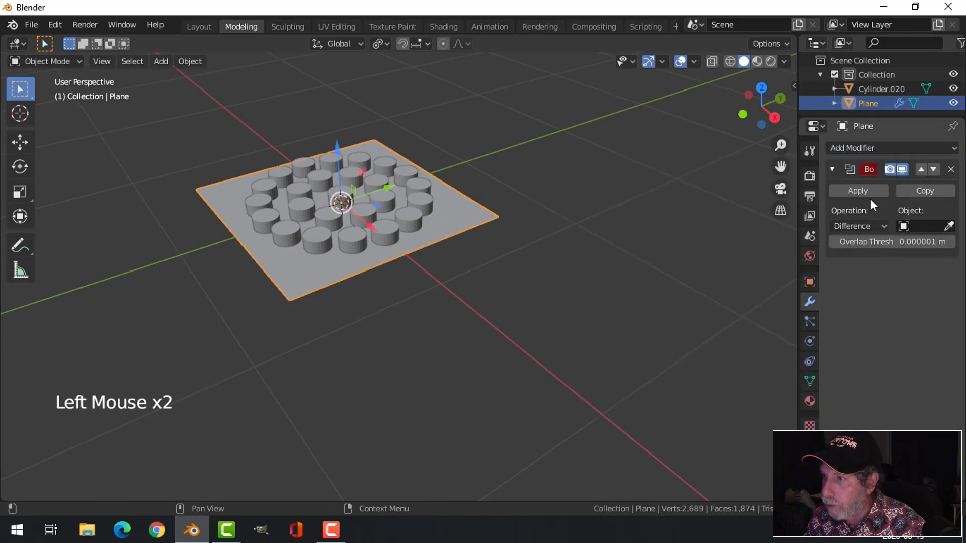
left_click(950, 227)
left_click(387, 197)
scroll(475, 221, "up", 3)
middle_click_drag(479, 231, 487, 271)
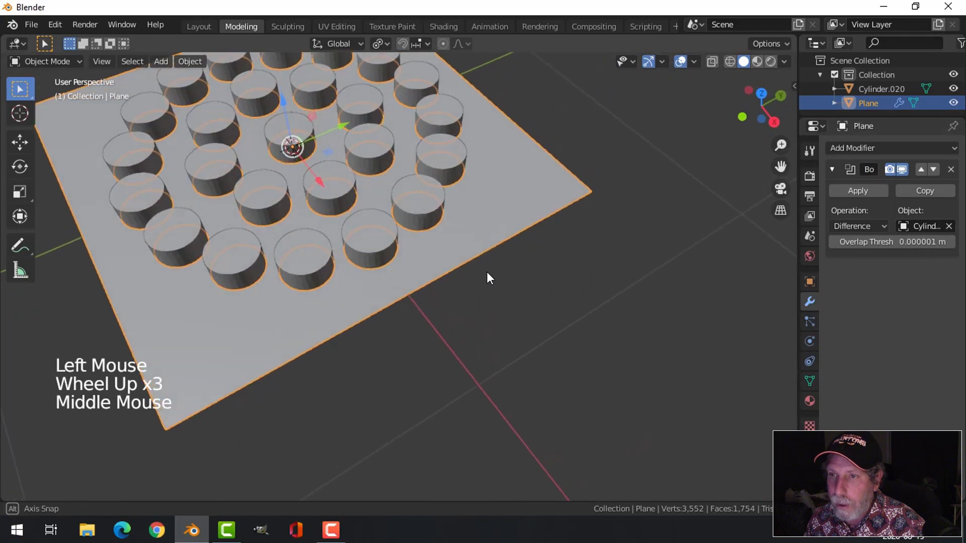
left_click(852, 193)
Delete the cylinders object and select the holed plane
left_click(424, 189)
key("x")
left_click(424, 188)
scroll(400, 254, "down", 3)
middle_click_drag(399, 254, 452, 311)
scroll(424, 328, "up", 1)
middle_click_drag(453, 311, 500, 213)
scroll(543, 302, "down", 1)
left_click(500, 211)
Raise the holed plane slightly along Z and add a UV sphere
left_click_drag(418, 139, 418, 123)
middle_click_drag(514, 174, 493, 220, "shift")
key("shift+a")
mouse_move(493, 214)
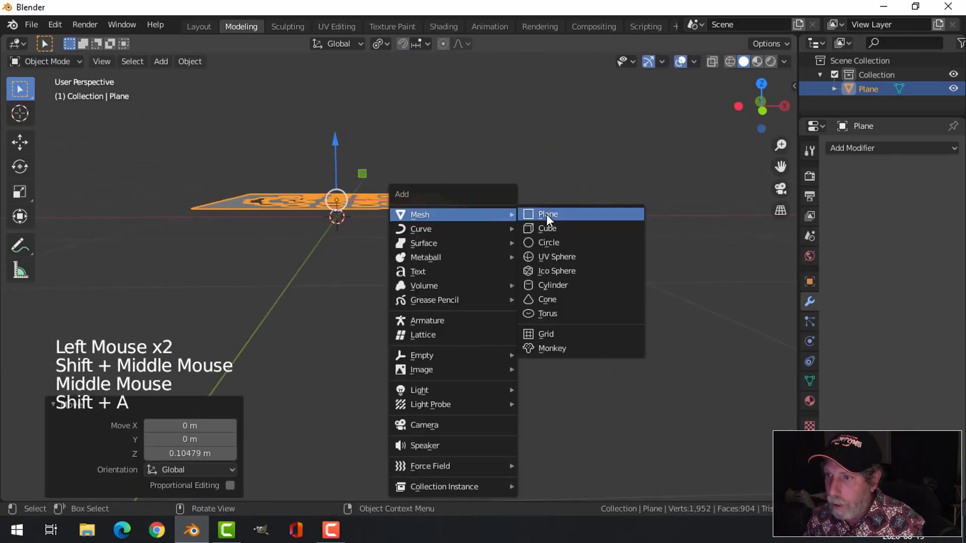
left_click(557, 255)
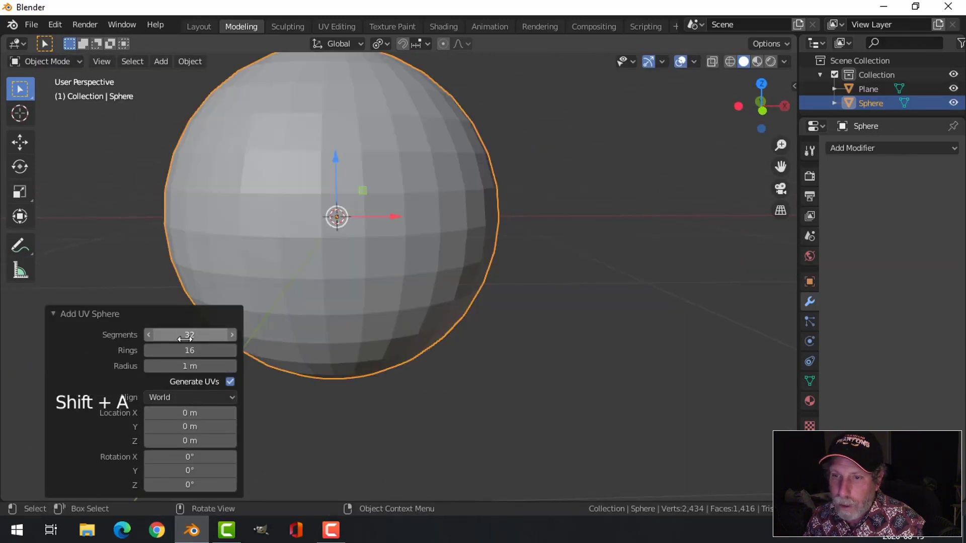
In front wireframe view, box-select and delete the sphere's lower half
scroll(478, 299, "down", 1)
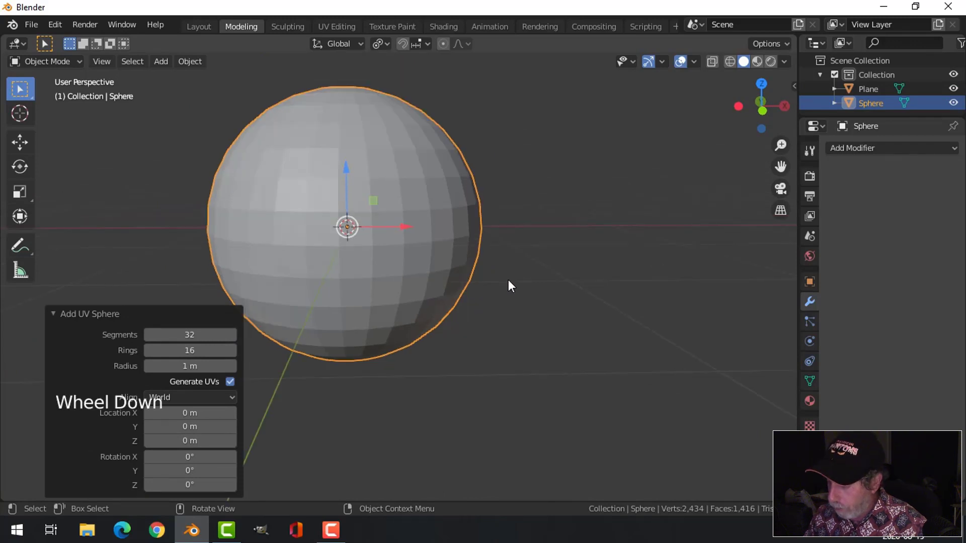
key("KP_1")
key("Tab")
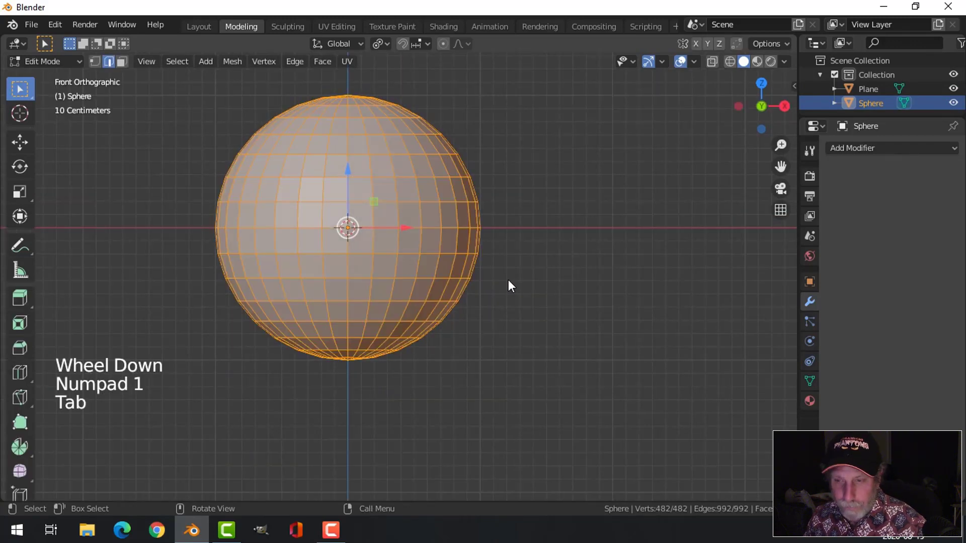
key("1")
key("z")
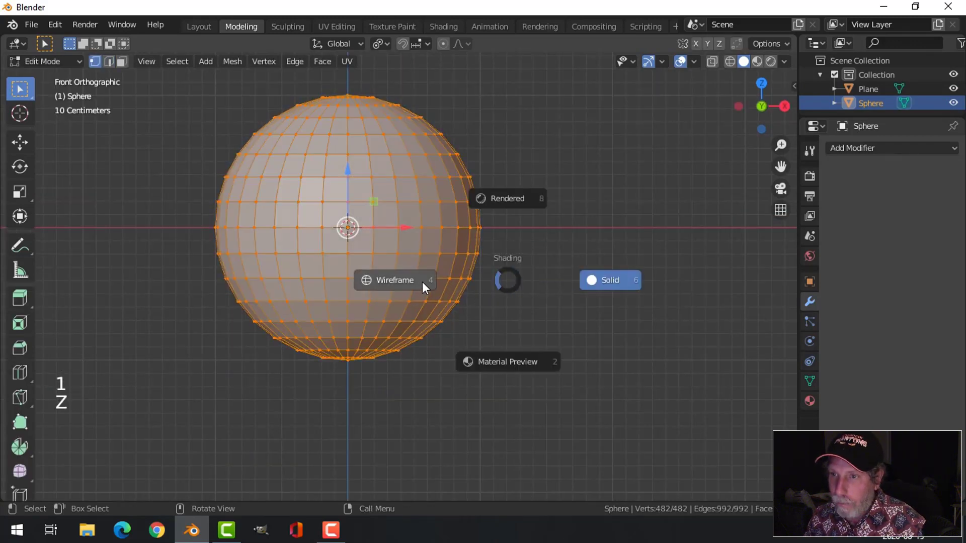
left_click(422, 283)
key("alt+a")
key("b")
mouse_move(596, 369)
left_mouse_down()
mouse_move(201, 219)
mouse_move(171, 198)
mouse_move(166, 219)
left_mouse_up()
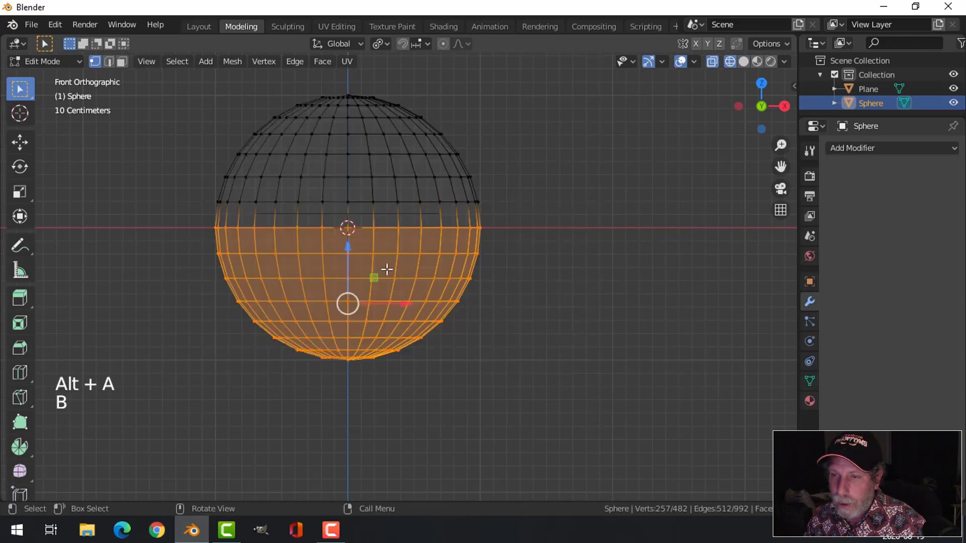
key("x")
left_click(419, 270)
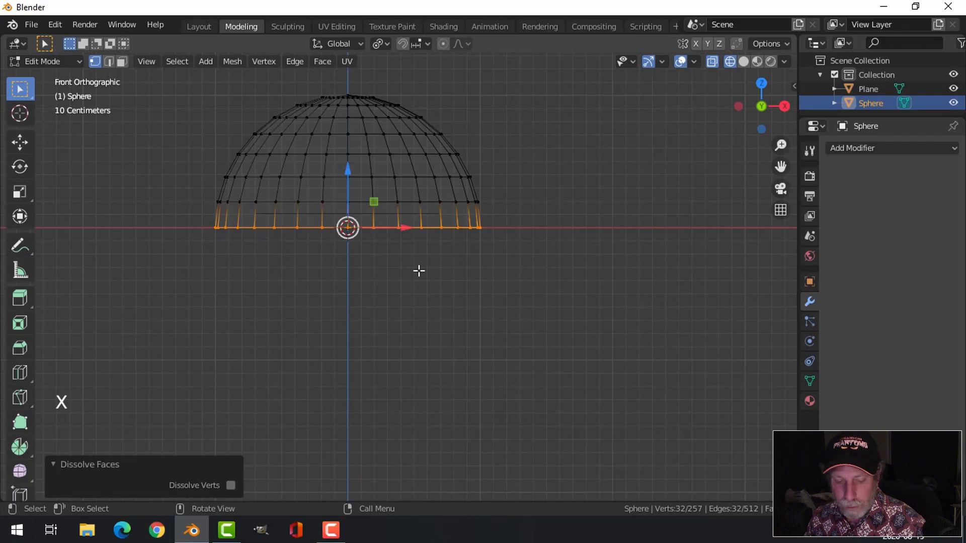
Flatten the dome to 0.296 in Z and lower it beneath the plane
key("alt+a")
key("a")
scroll(460, 278, "down", 1, "shift")
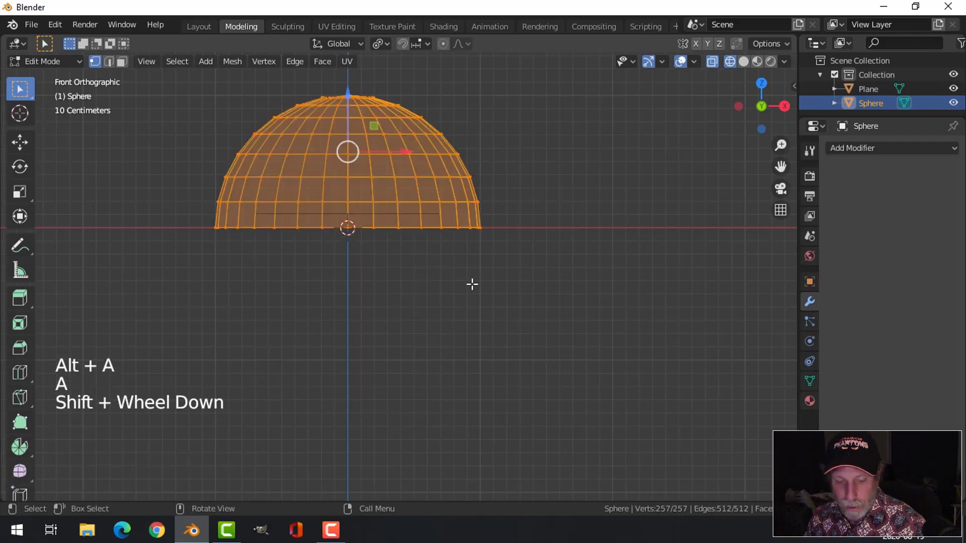
key("s")
key("z")
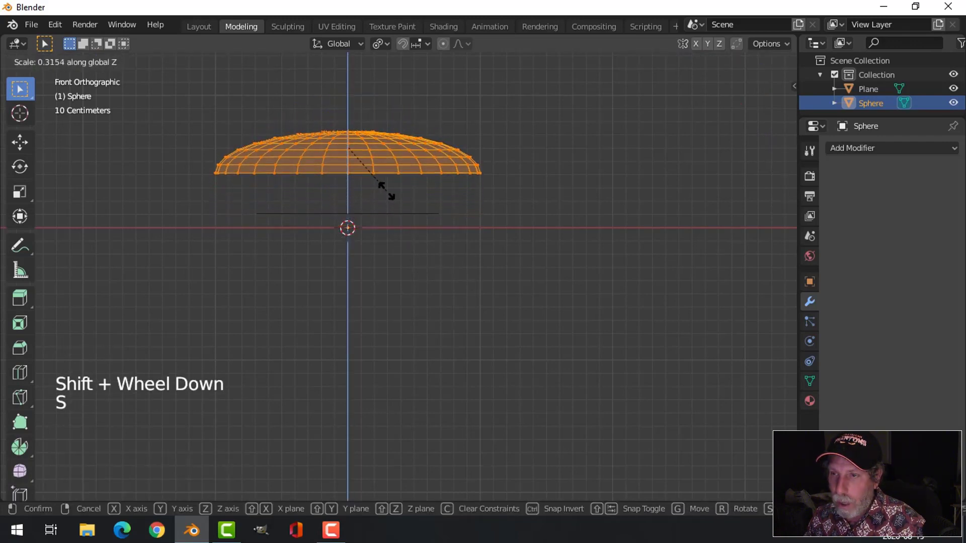
left_click(383, 189)
left_click_drag(352, 98, 346, 197)
middle_click_drag(526, 237, 509, 266)
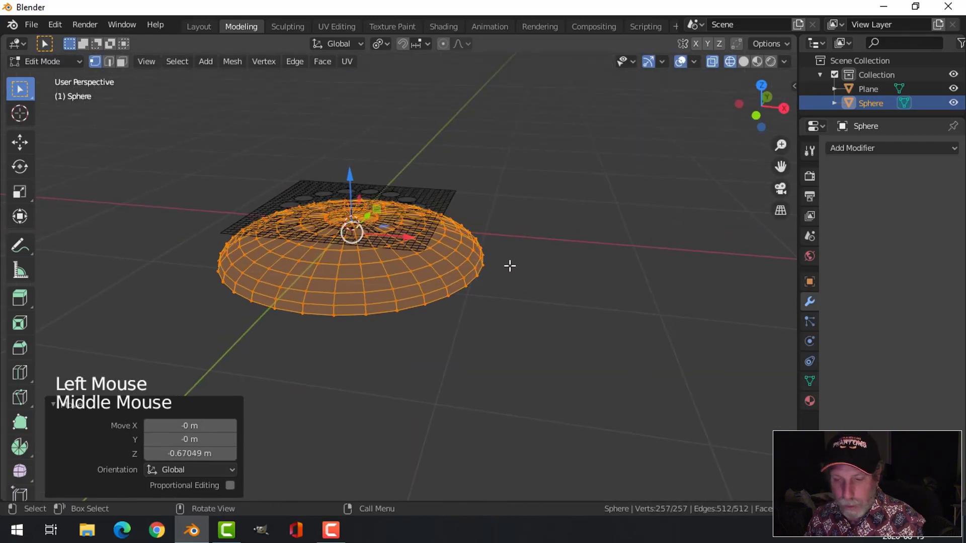
Give the dome level-2 subdivision and smooth shading
key("z")
key("Tab")
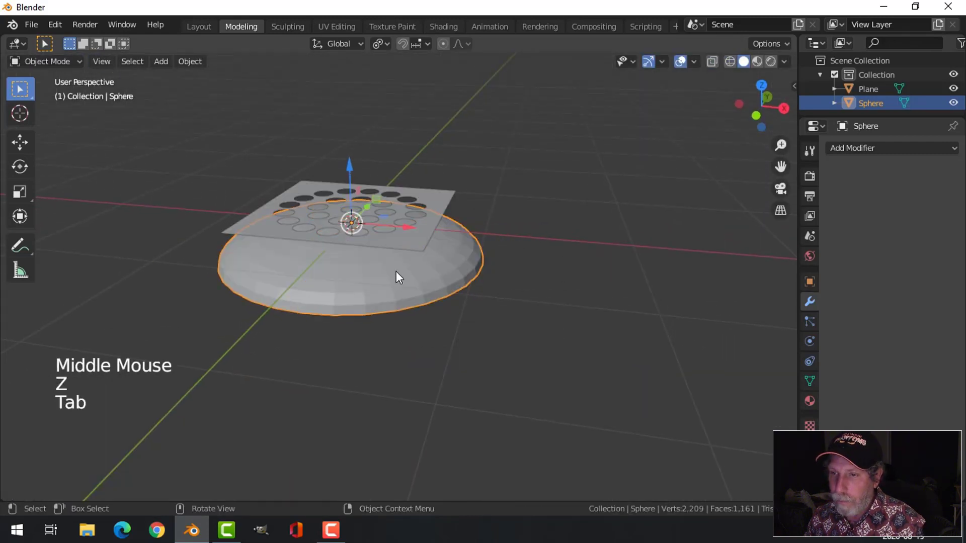
key("ctrl+2")
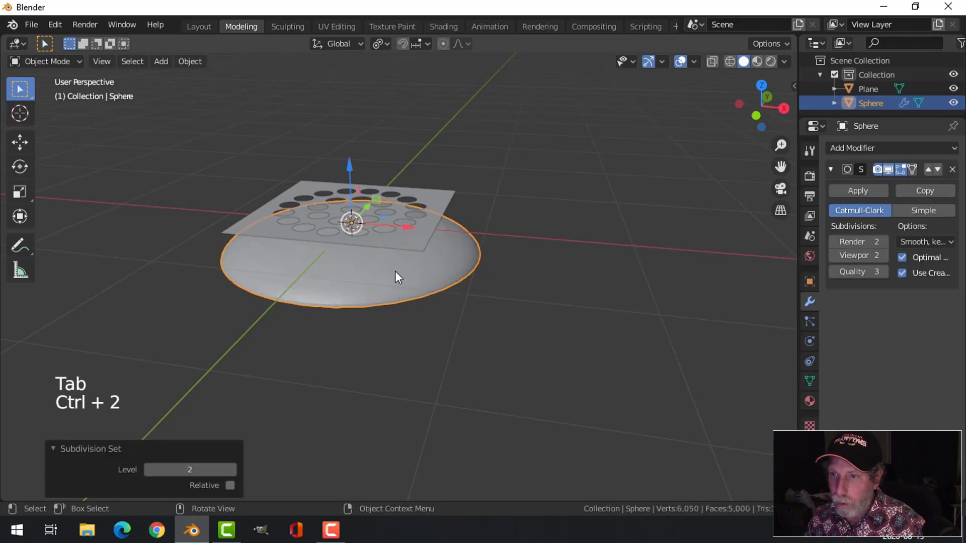
right_click(394, 270)
left_click(395, 271)
key("alt+a")
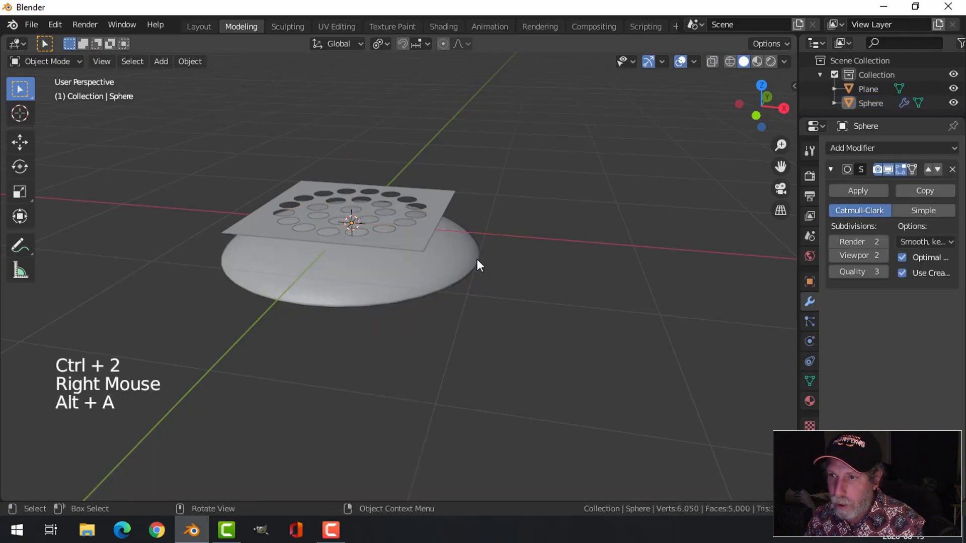
middle_click_drag(478, 259, 549, 296)
scroll(538, 266, "up", 2)
Shrinkwrap the holed plane onto the Sphere and apply the modifier
left_click(445, 209)
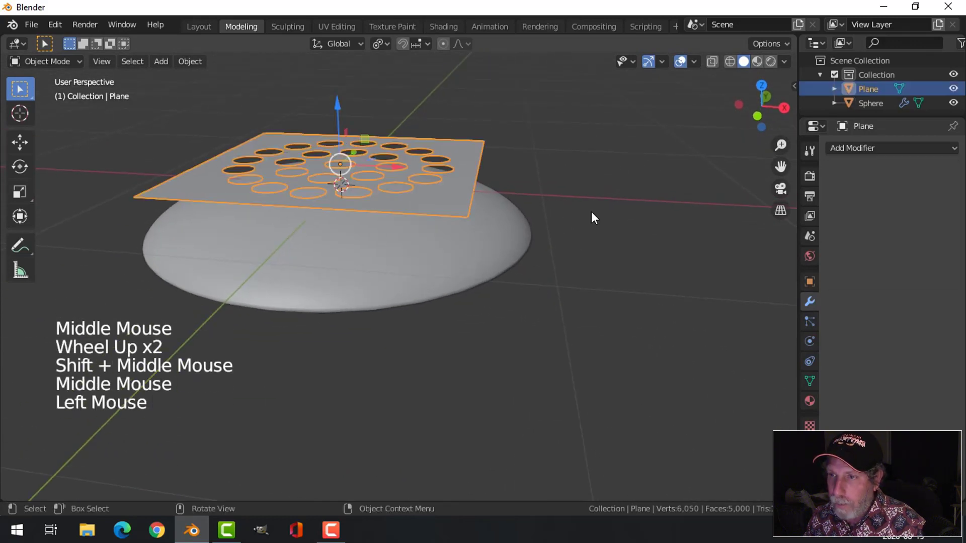
middle_click_drag(593, 216, 581, 249)
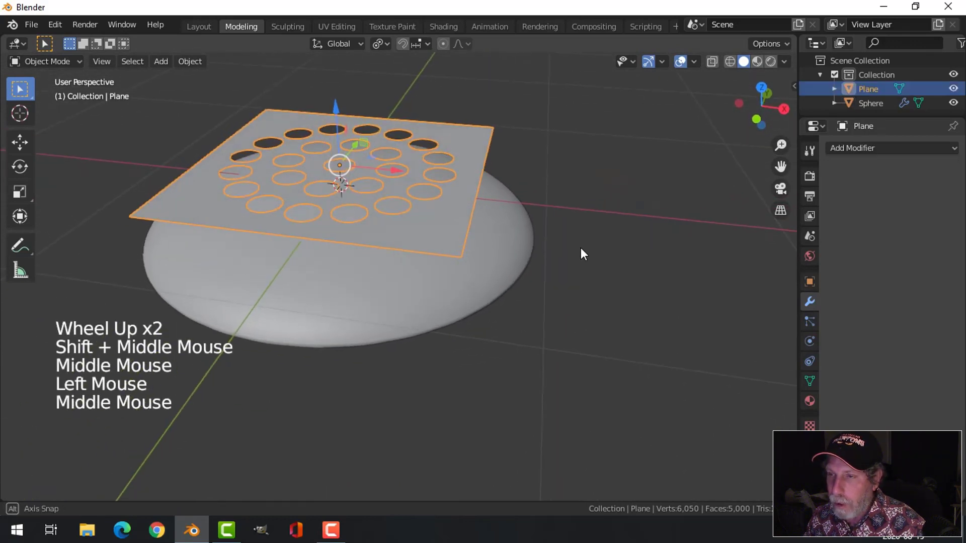
left_click(855, 147)
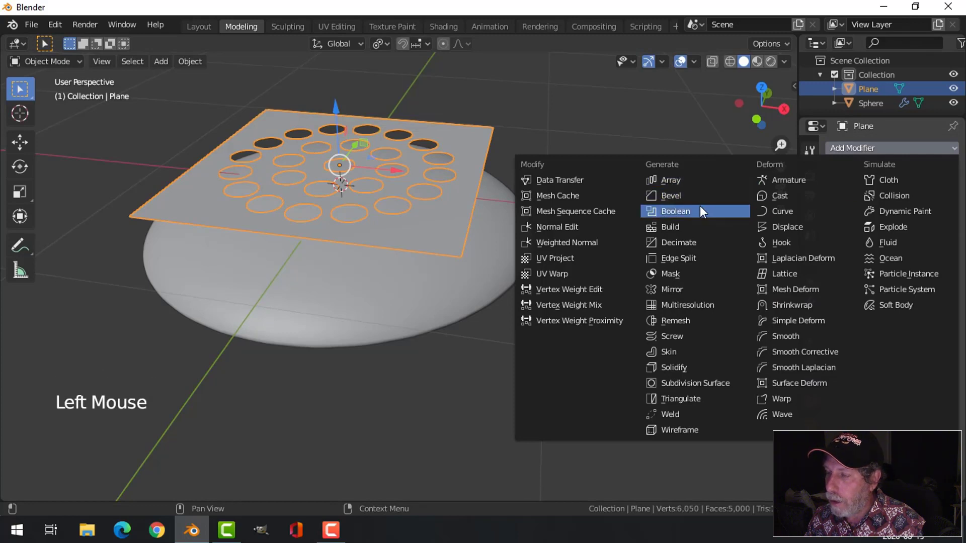
left_click(795, 304)
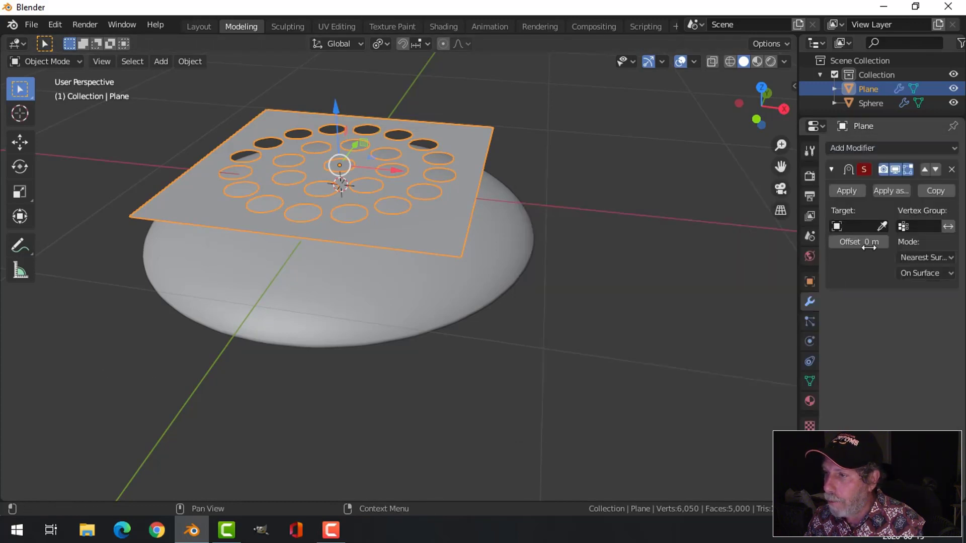
left_click(883, 225)
left_click(517, 250)
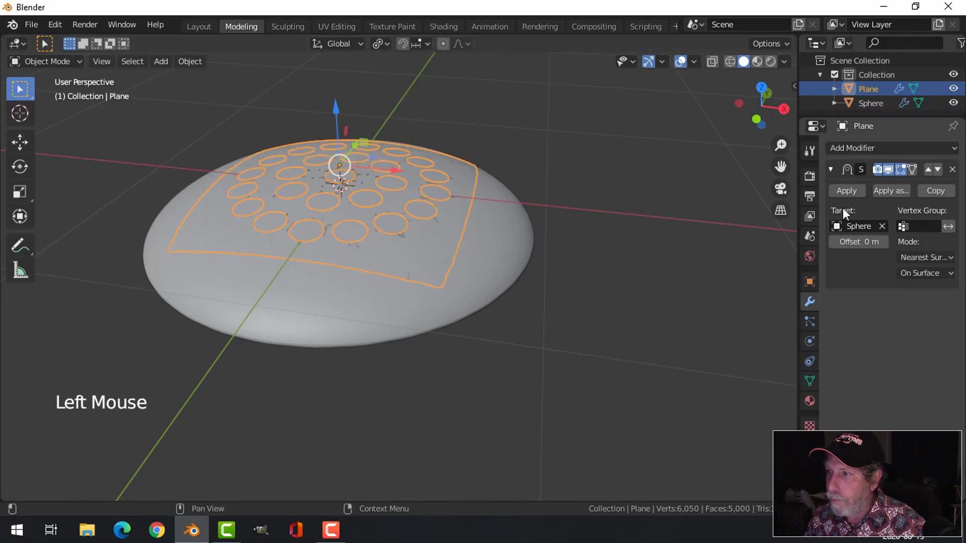
left_click(850, 190)
mouse_move(513, 261)
middle_mouse_down()
mouse_move(512, 316)
mouse_move(513, 247)
middle_mouse_up()
left_click(508, 239)
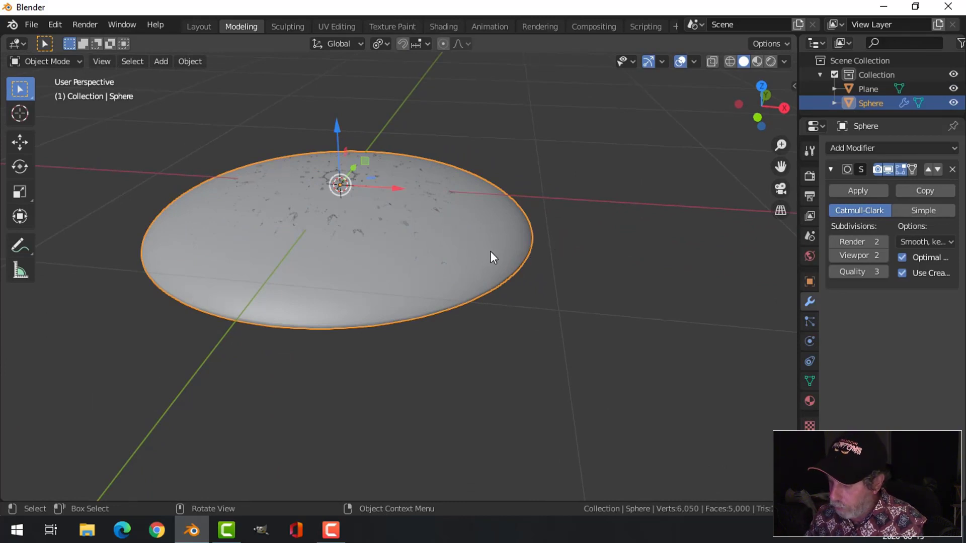
In top wireframe view, select the vertex at the dome's top centre
key("KP_7")
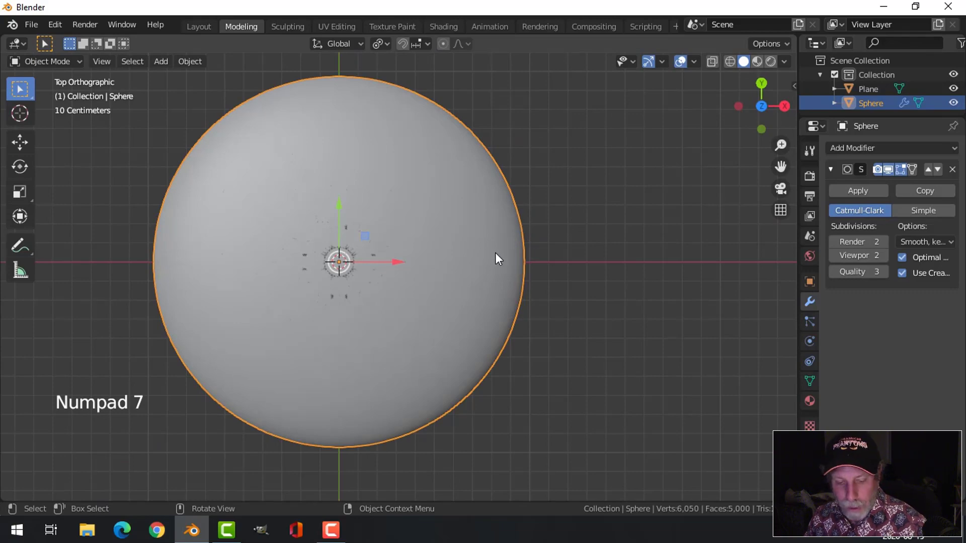
key("z")
left_click(386, 248)
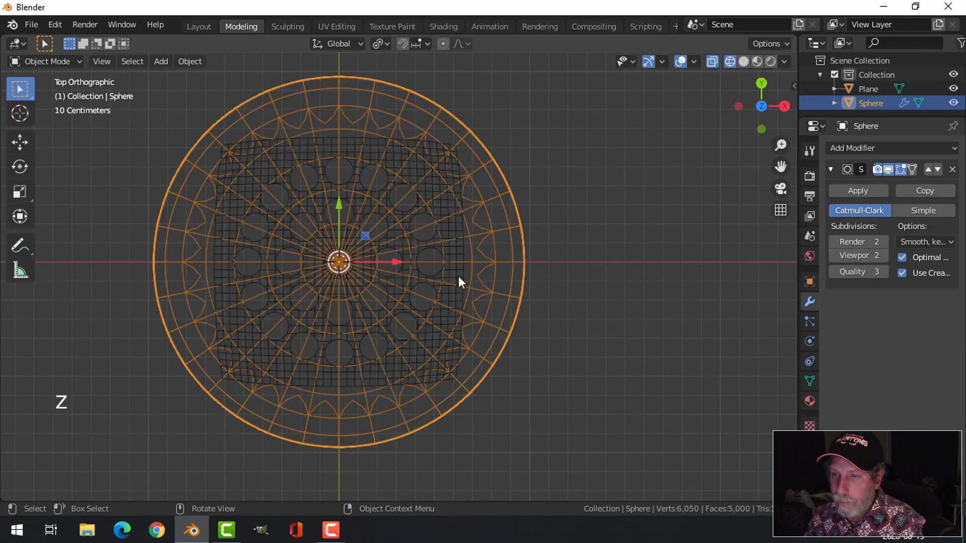
key("Tab")
scroll(375, 291, "up", 1)
key("alt+a")
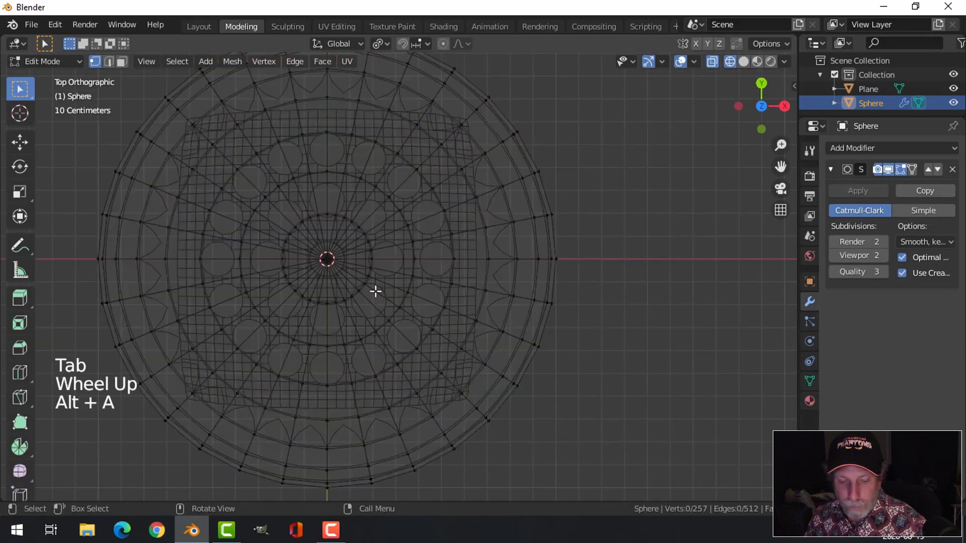
key("1")
left_click(327, 259)
middle_click_drag(397, 278, 457, 272, "shift")
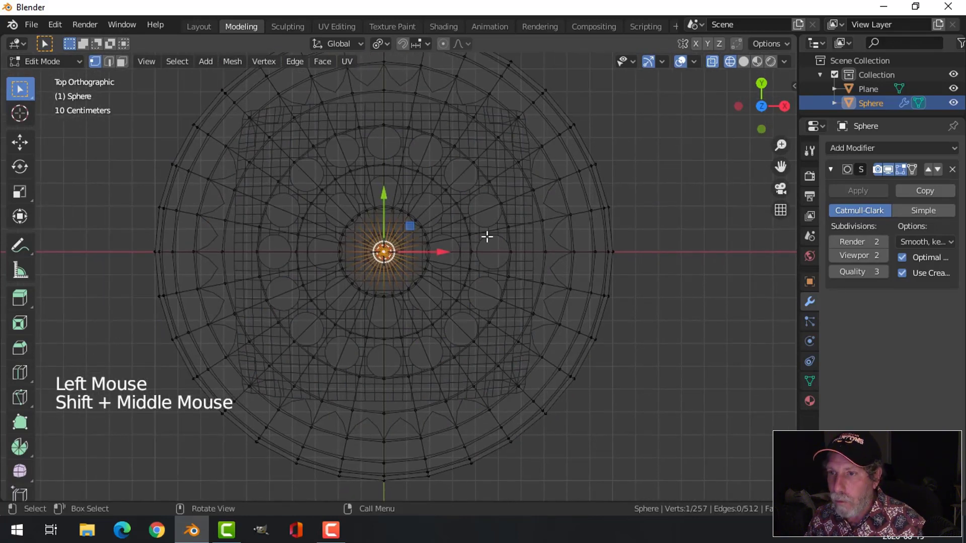
Grow the selection outward by rings and delete those central faces
key("ctrl+KP_Add")
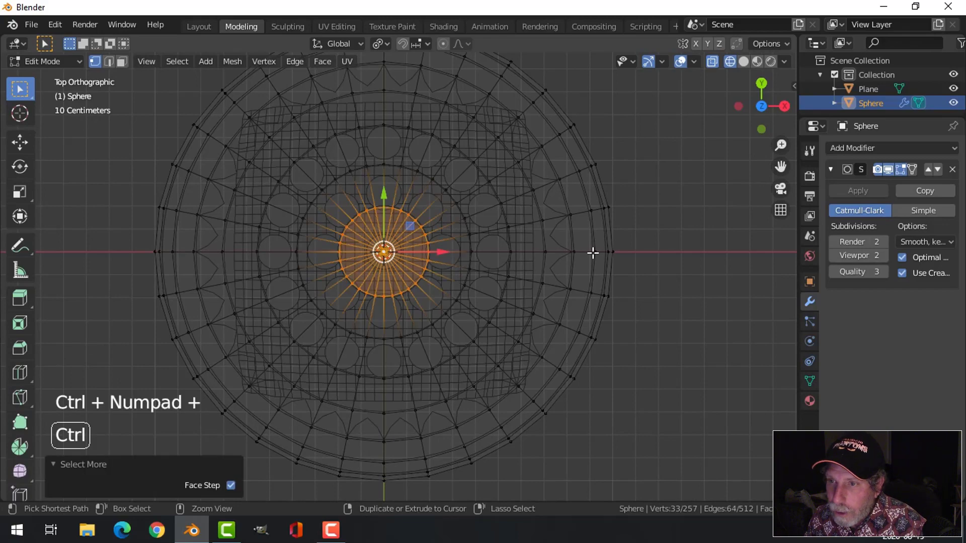
key("ctrl+KP_Add")
key("ctrl+KP_Add")
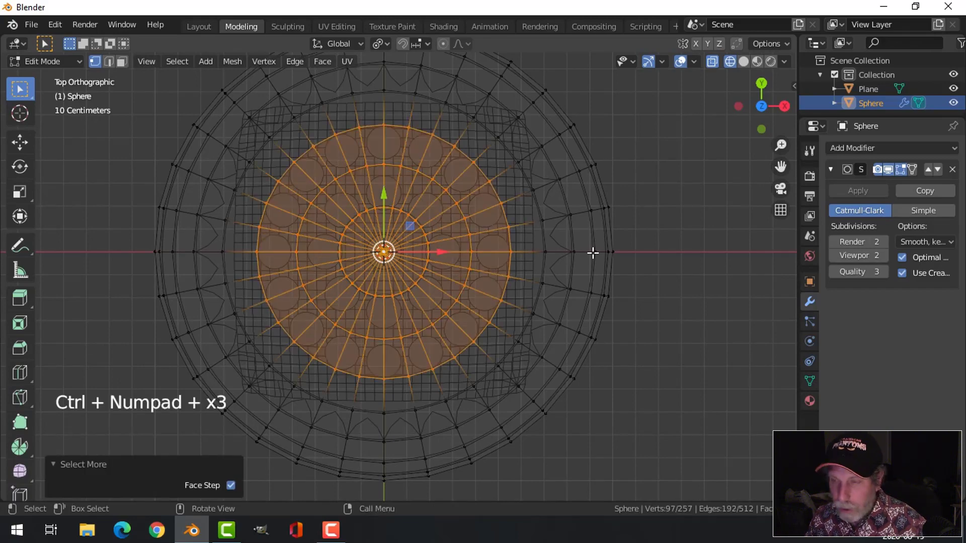
key("x")
left_click(593, 252)
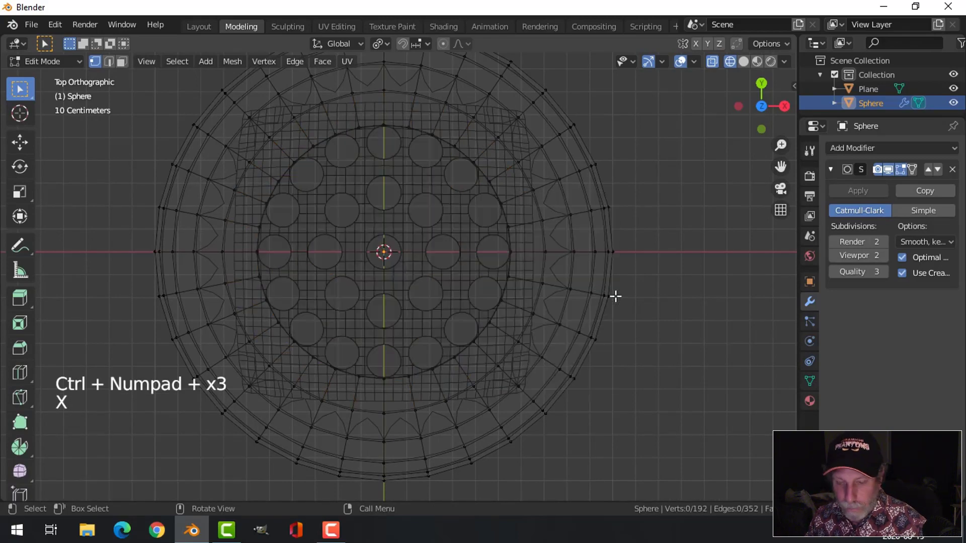
key("z")
mouse_move(694, 296)
middle_mouse_down()
mouse_move(627, 316)
mouse_move(614, 291)
mouse_move(567, 318)
mouse_move(589, 315)
middle_mouse_up()
key("Tab")
key("alt+a")
middle_click_drag(588, 315, 553, 271)
Extrude the whole grill plane in place to give it thickness
left_click(496, 203)
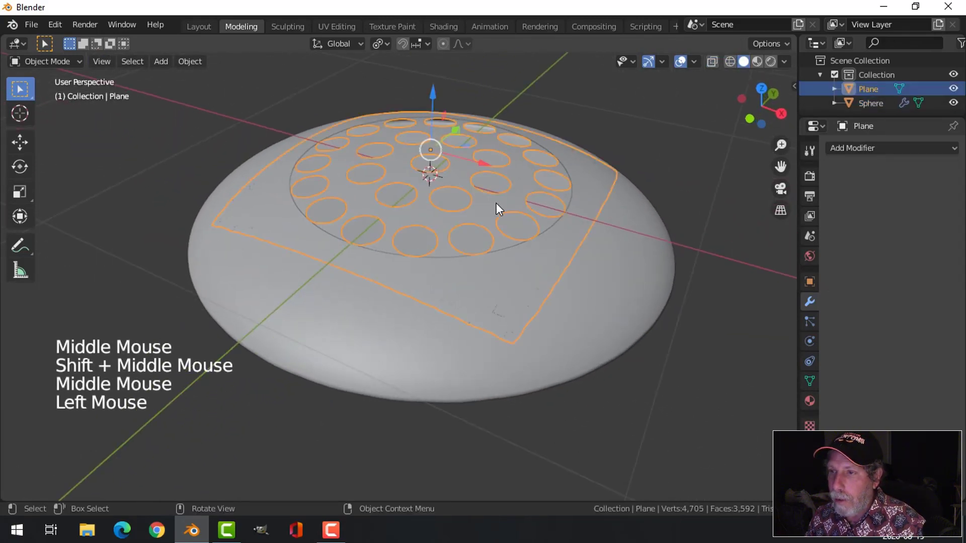
key("Tab")
key("a")
middle_click_drag(496, 203, 503, 221, "shift")
middle_click_drag(503, 221, 522, 264)
key("e")
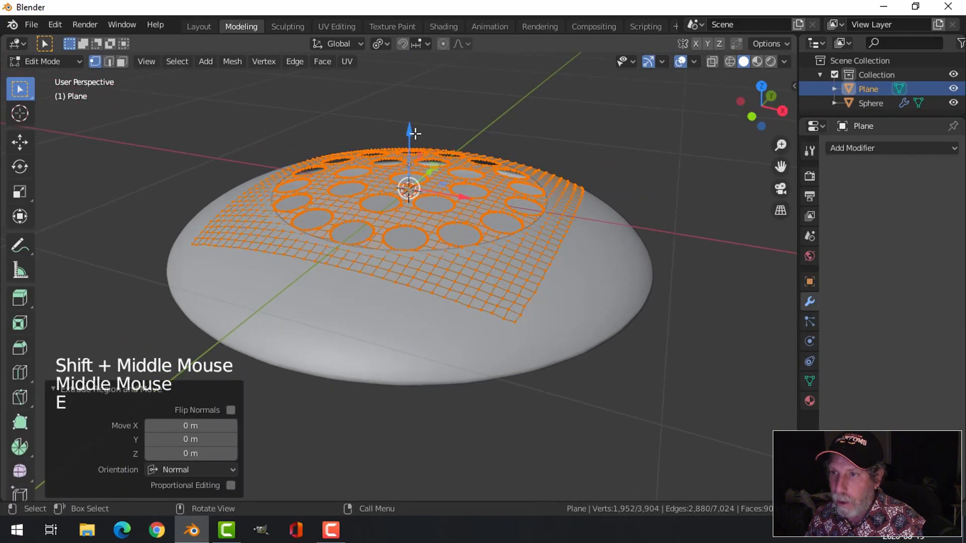
left_click(412, 131)
key("alt+a")
key("Tab")
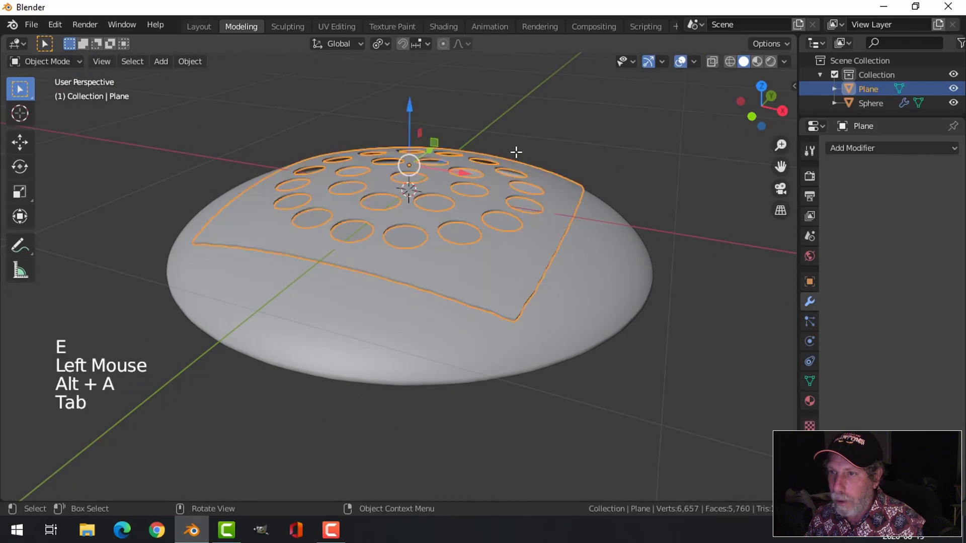
Lower the grill plane about 0.02 m into the dome's top opening
key("alt+a")
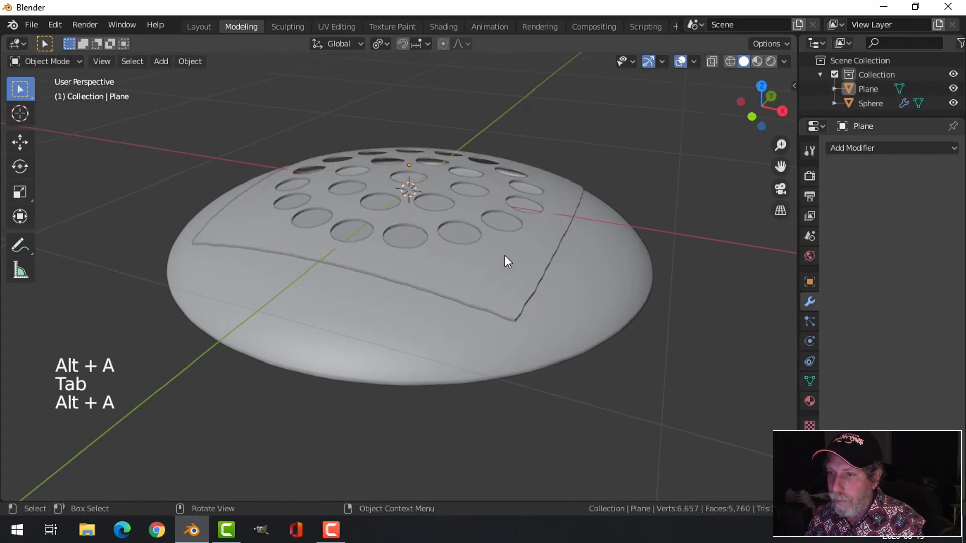
left_click(403, 153)
left_click_drag(407, 118, 409, 123)
key("alt+a")
middle_click_drag(494, 143, 530, 216)
Smooth-shade the grill plane and enable Auto Smooth in its normals settings
scroll(523, 212, "up", 2)
left_click(497, 175)
right_click(497, 174)
left_click(499, 176)
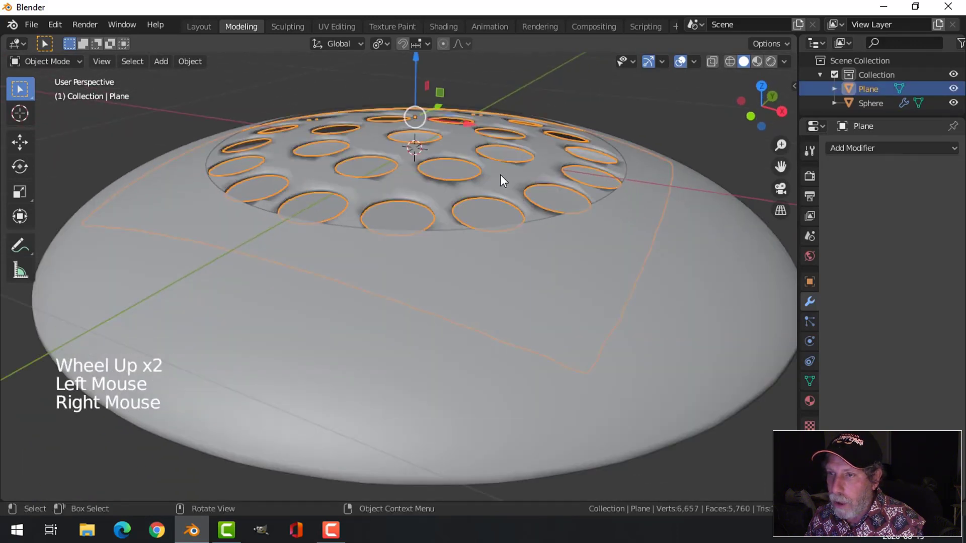
left_click(810, 380)
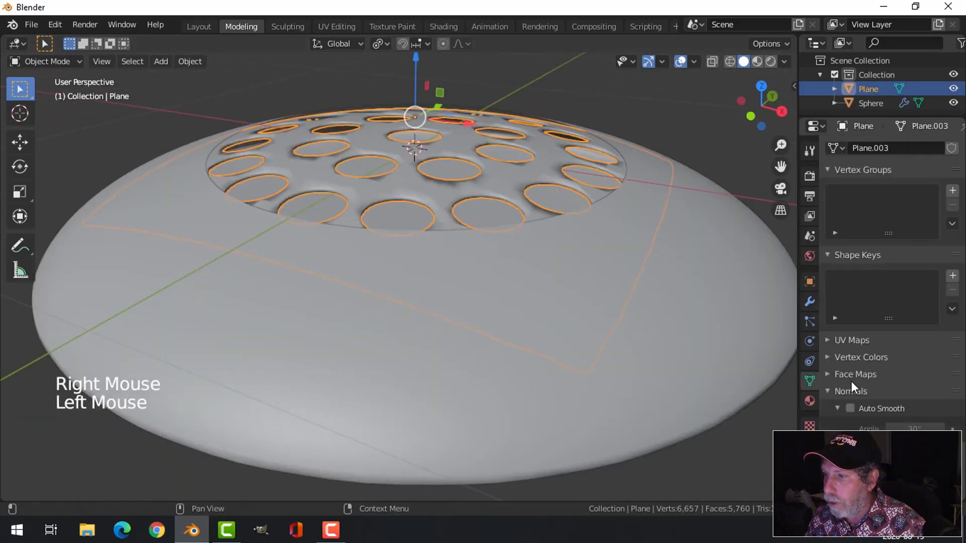
left_click(849, 408)
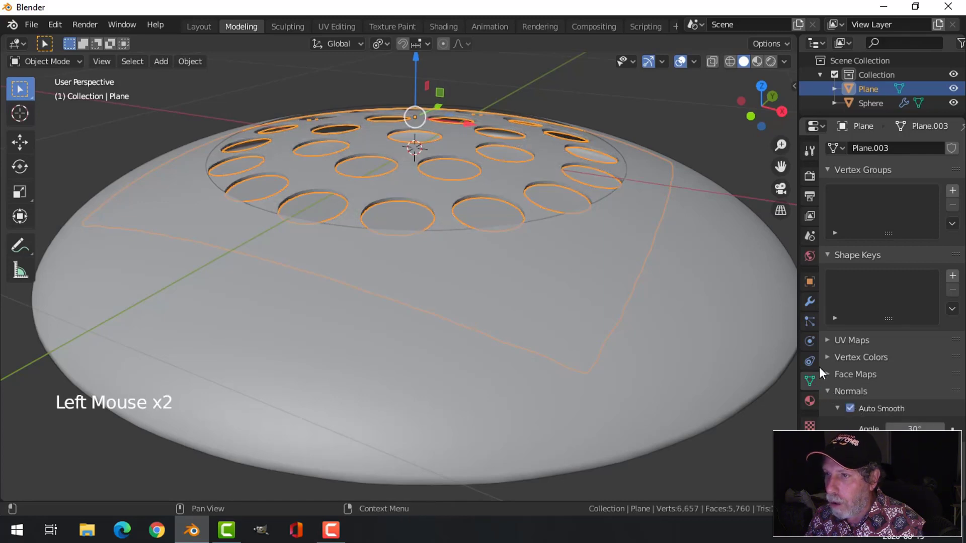
Select both the dome and grill and raise them about 0.29 m along Z
key("alt+a")
middle_click_drag(623, 249, 581, 247)
scroll(579, 242, "down", 2)
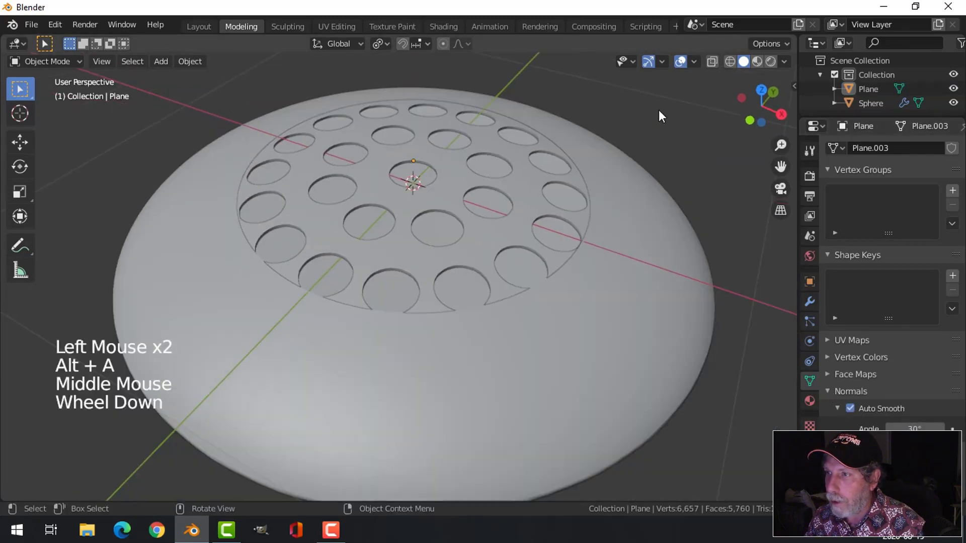
key("a")
middle_click_drag(635, 267, 436, 141)
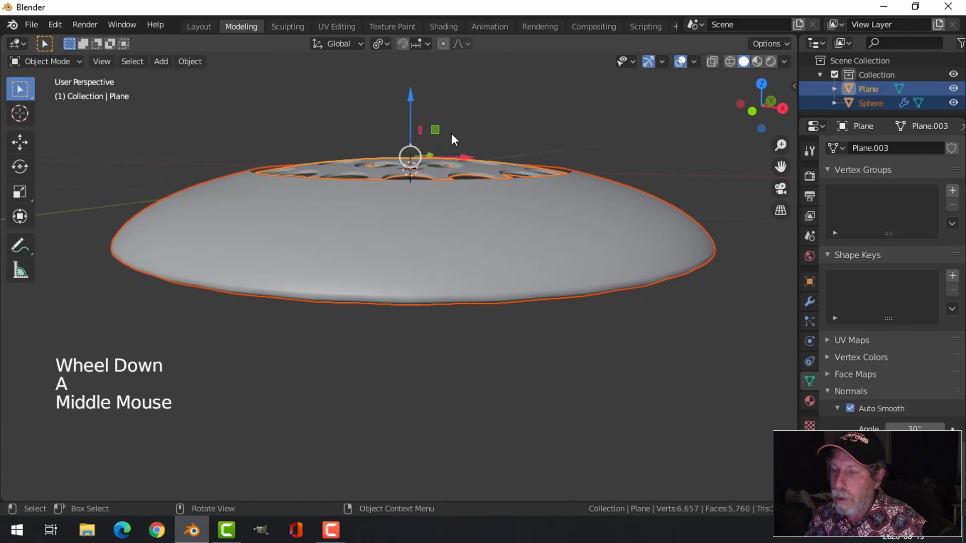
scroll(462, 151, "down", 4)
left_click_drag(403, 174, 405, 132)
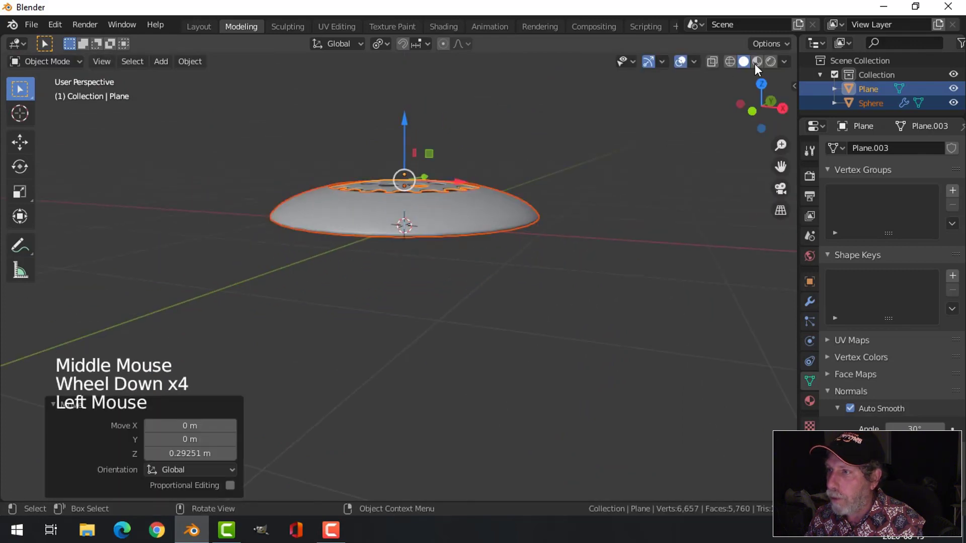
Turn on Cavity and MatCap lighting in viewport shading, then select the dome sphere
left_click(784, 61)
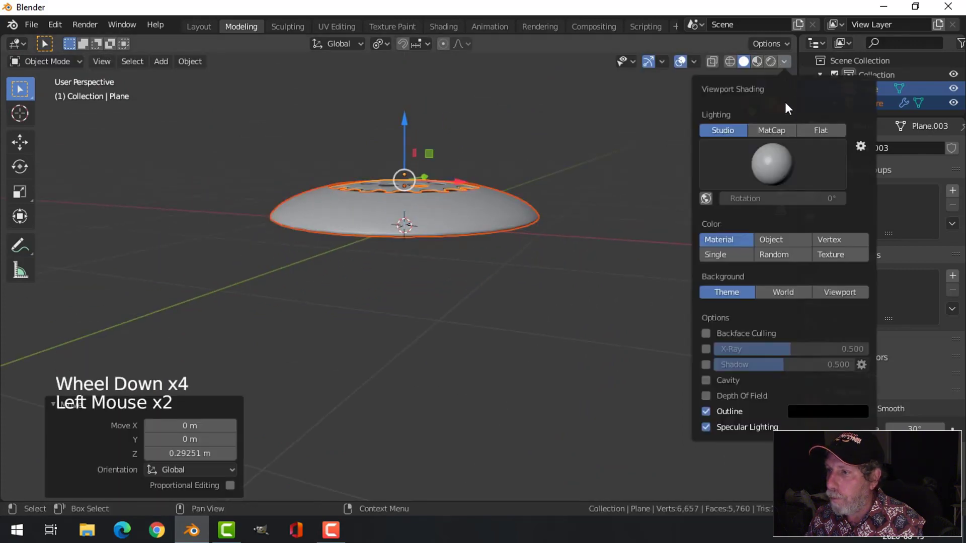
left_click(706, 380)
left_click(766, 126)
left_click(768, 156)
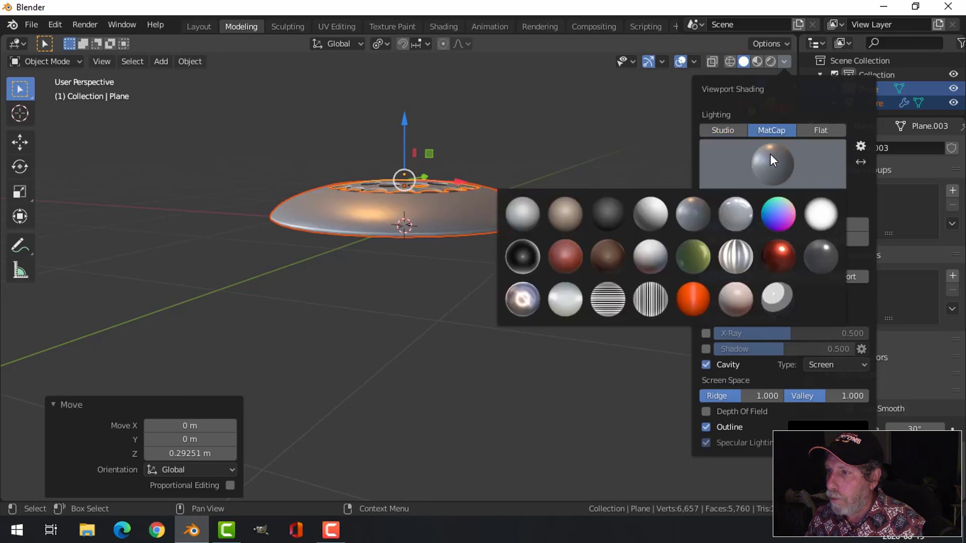
mouse_move(575, 142)
middle_mouse_down()
mouse_move(578, 209)
mouse_move(565, 259)
mouse_move(602, 223)
mouse_move(578, 286)
mouse_move(597, 266)
middle_mouse_up()
key("alt+a")
left_click(565, 259)
Extrude the whole dome mesh and offset it with Alt+S to give the shell thickness
key("Tab")
key("a")
scroll(588, 224, "up", 3)
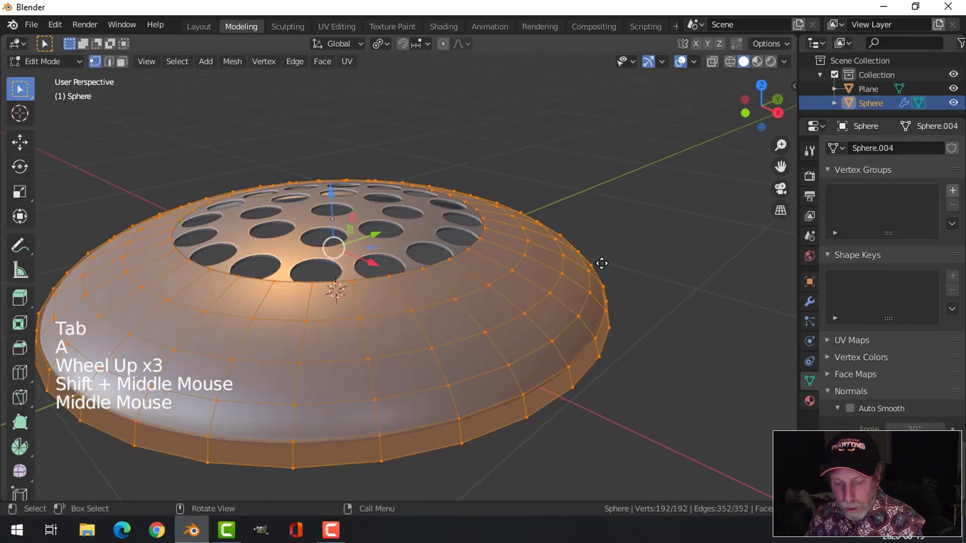
key("e")
key("alt+s")
key("shift")
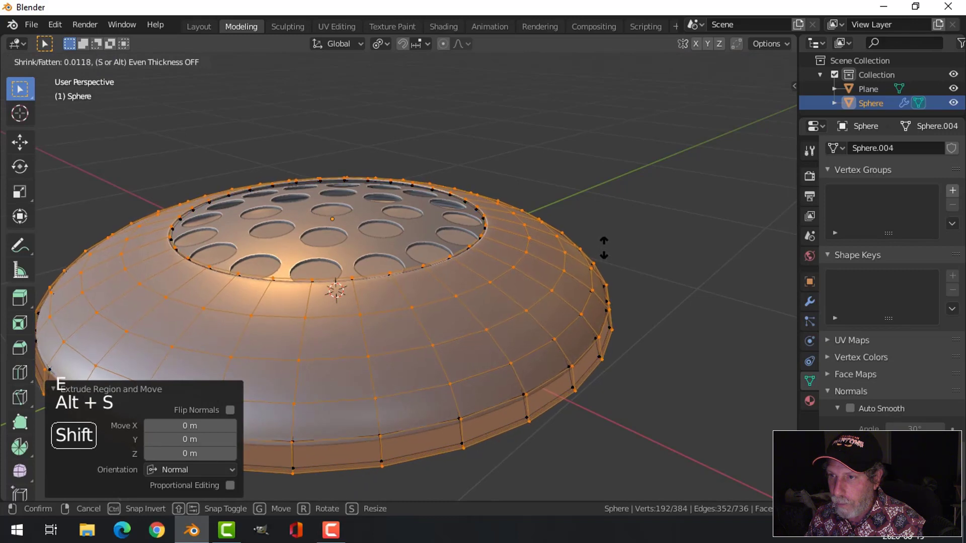
left_click(605, 237)
key("alt+a")
key("Tab")
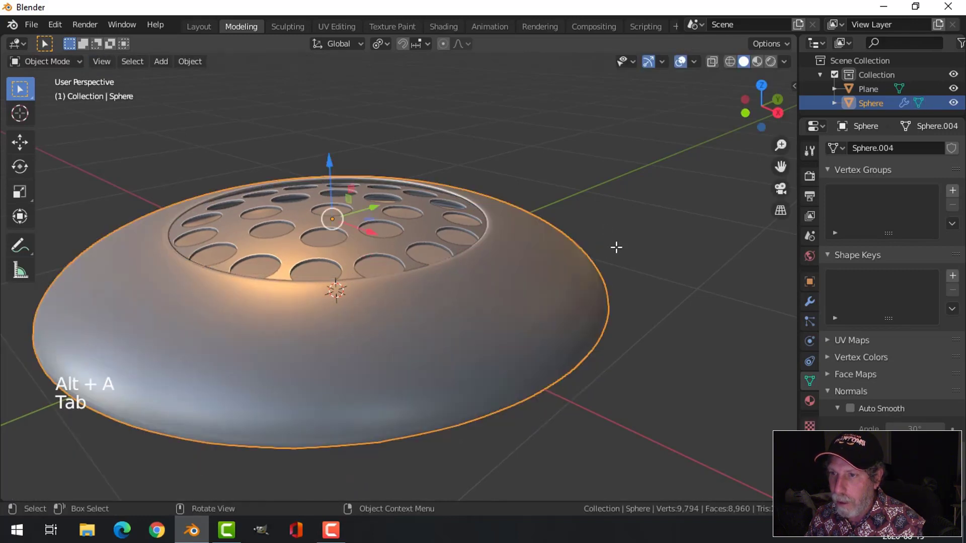
Reposition the dome along Z, moving it down and then nudging it back up
key("alt+a")
middle_click_drag(614, 247, 538, 240)
left_click(396, 222)
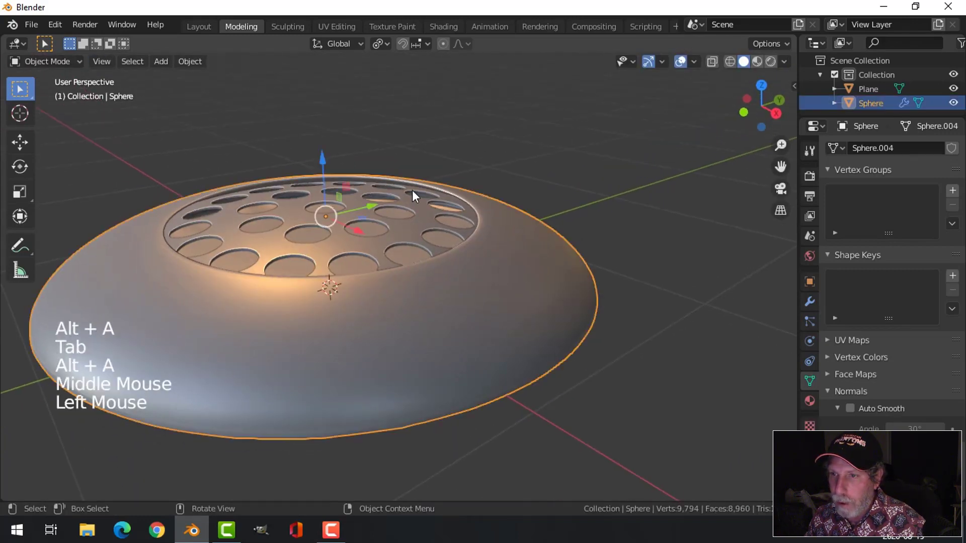
left_click_drag(322, 160, 322, 178)
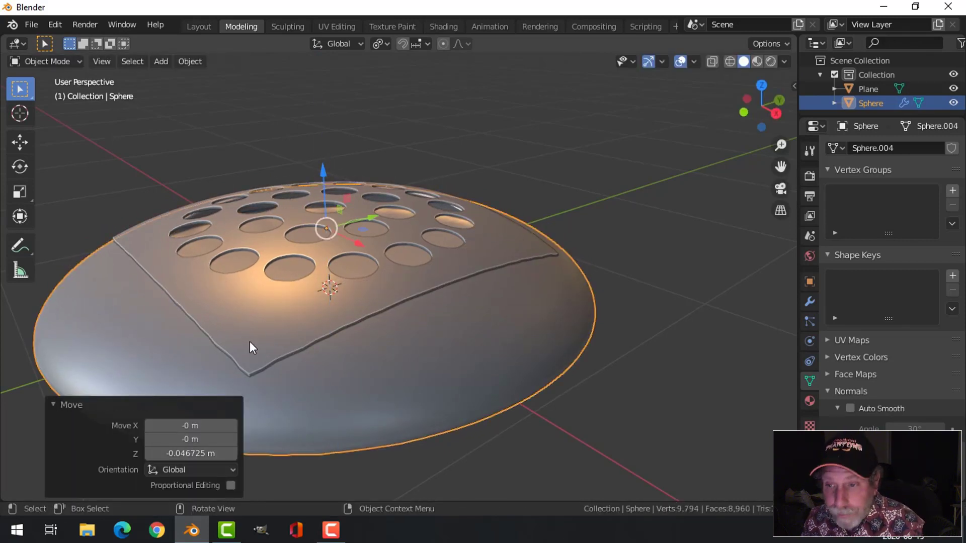
left_click(418, 337)
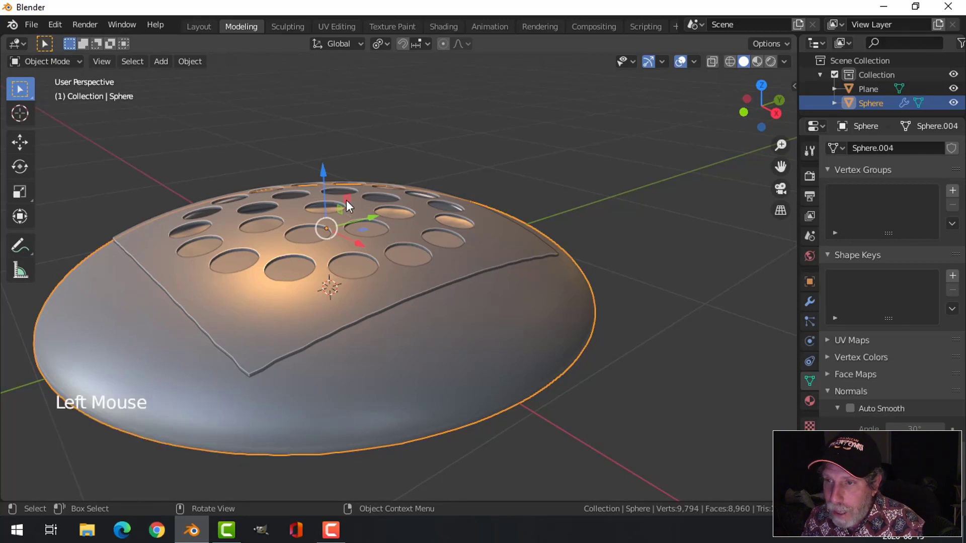
left_click_drag(325, 171, 322, 165)
Flatten the dome mesh to 0.883 along Z and shift it slightly upward
key("Tab")
key("a")
key("s")
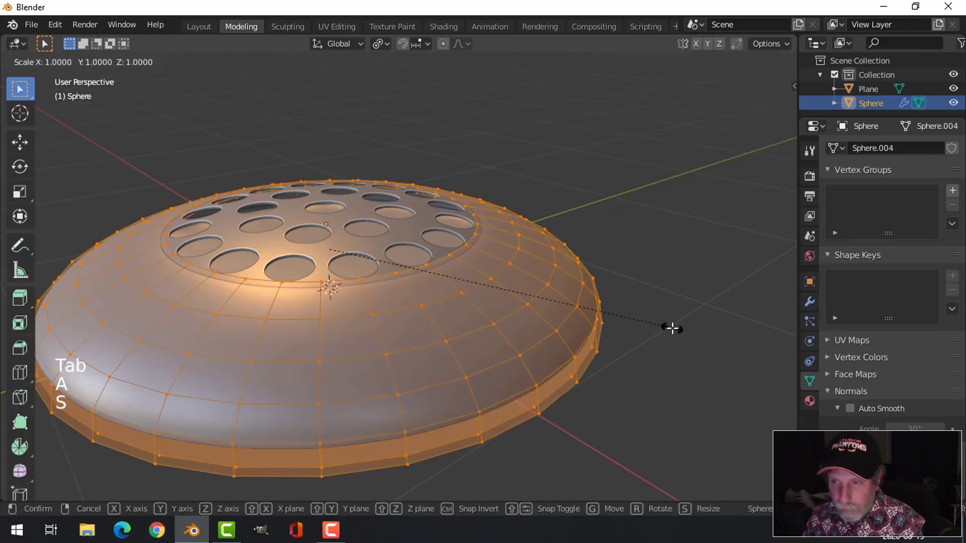
key("z")
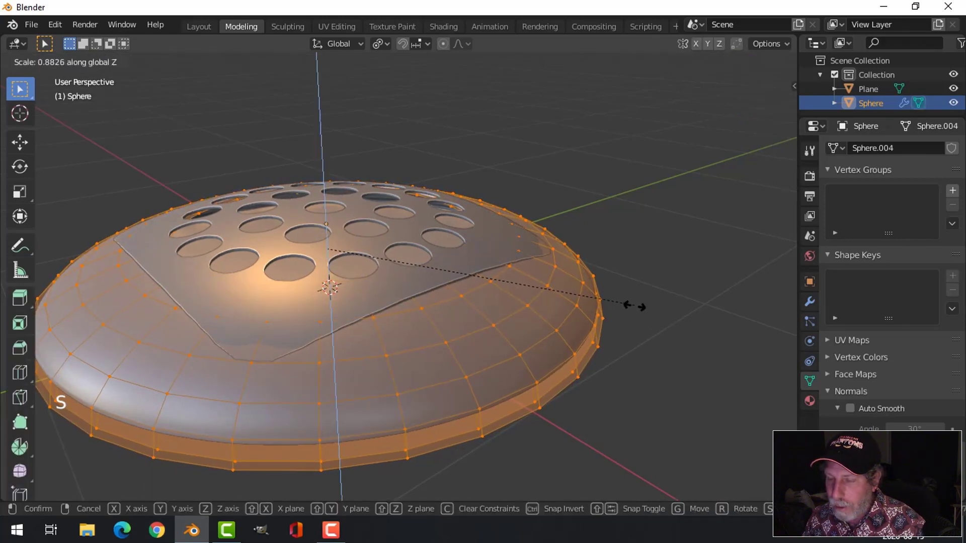
left_click(634, 306)
left_click_drag(324, 196, 324, 191)
key("alt+a")
middle_click_drag(498, 222, 530, 248, "shift")
scroll(523, 225, "up", 2)
middle_click_drag(329, 349, 569, 368)
middle_click_drag(619, 386, 633, 421)
key("Tab")
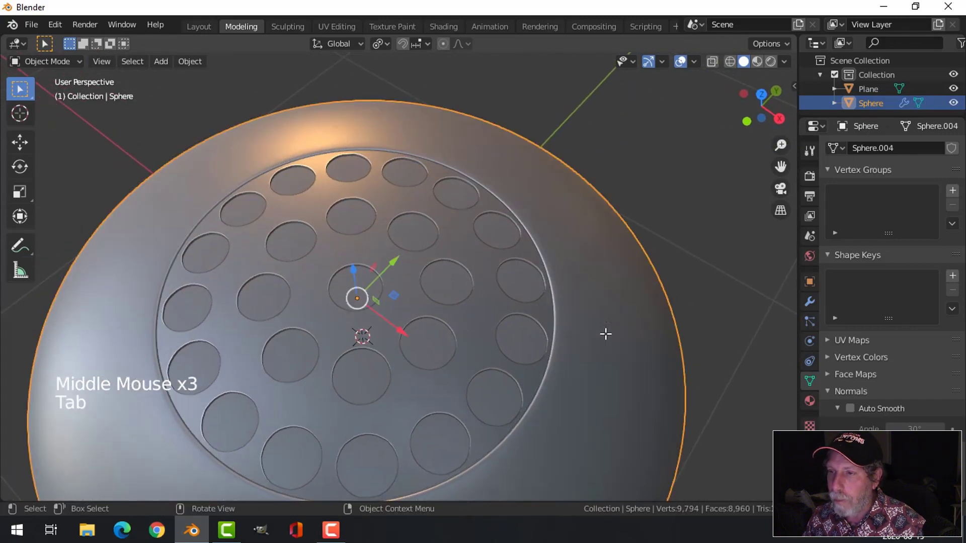
Enlarge the whole dome mesh uniformly to 1.06
key("Tab")
key("a")
key("s")
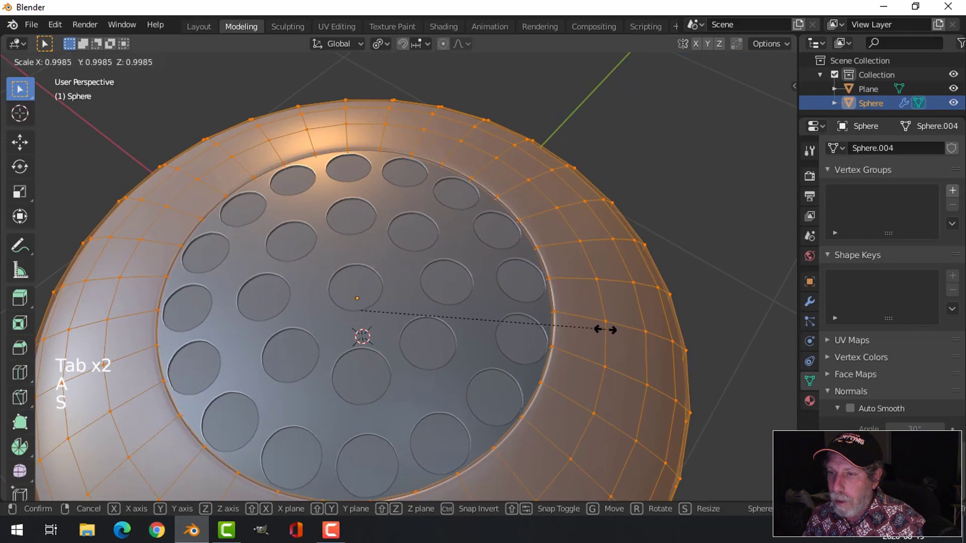
left_click(626, 330)
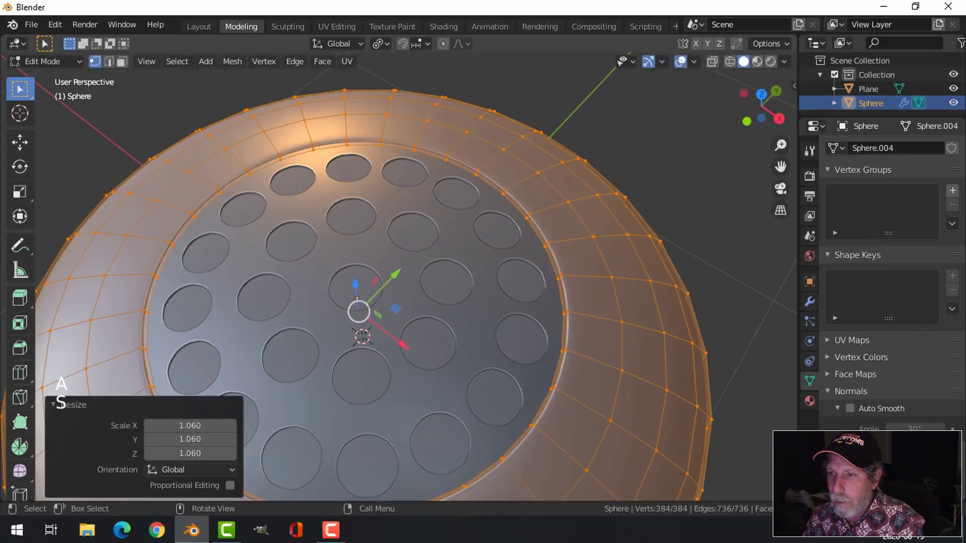
key("alt+a")
middle_click_drag(632, 344, 632, 317)
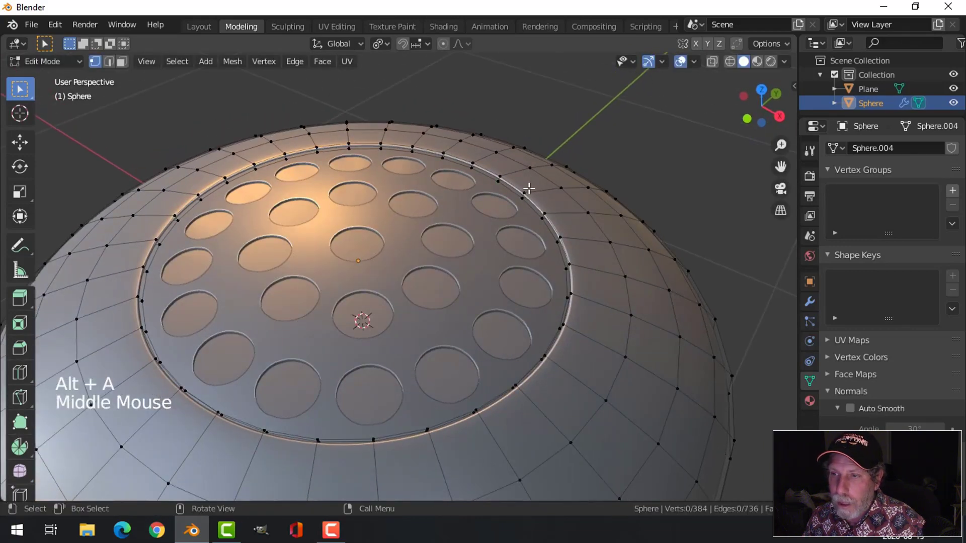
middle_click_drag(471, 319, 487, 282)
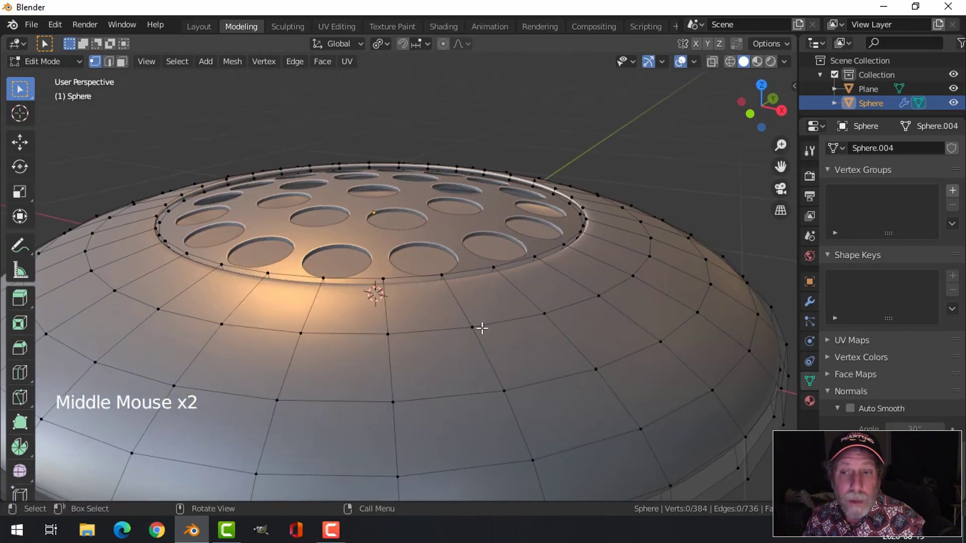
middle_click_drag(484, 321, 610, 276)
Duplicate the edge ring around the dome's opening and raise the copy along Z
key("2")
left_click(582, 256, "alt+shift")
key("shift+d")
right_click(598, 271)
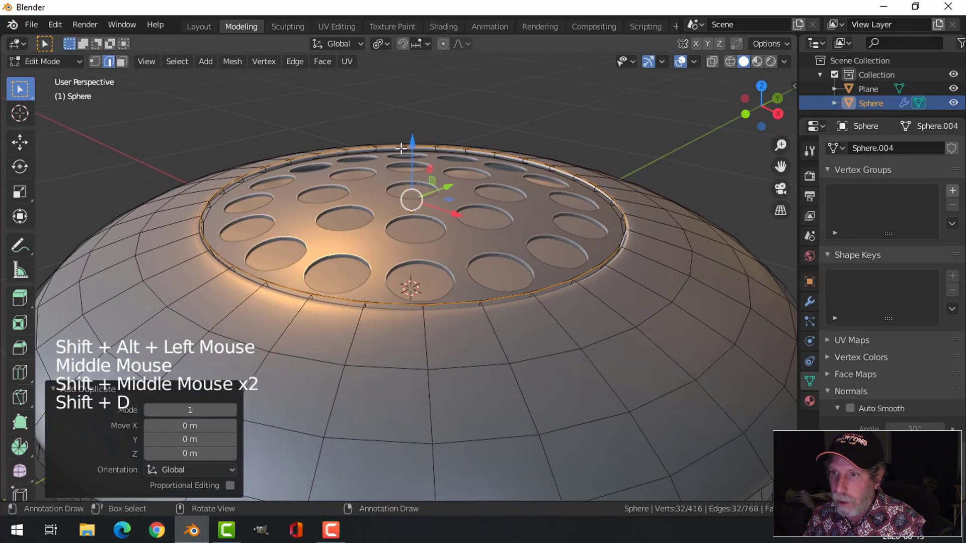
left_click_drag(410, 145, 414, 81)
middle_click_drag(530, 186, 539, 205, "shift")
Separate the ring into its own object and remove its Subdivision modifier
key("p")
left_click(541, 204)
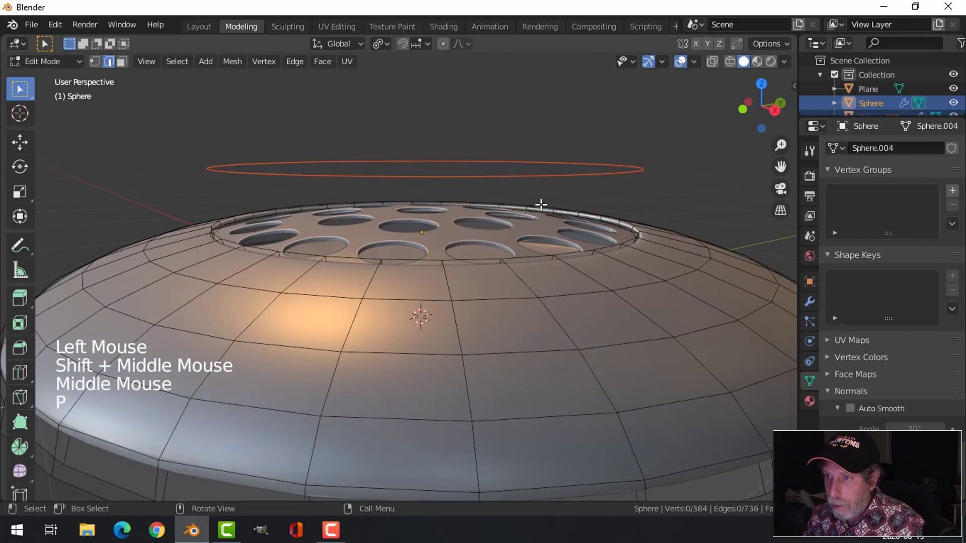
key("Tab")
left_click(530, 177)
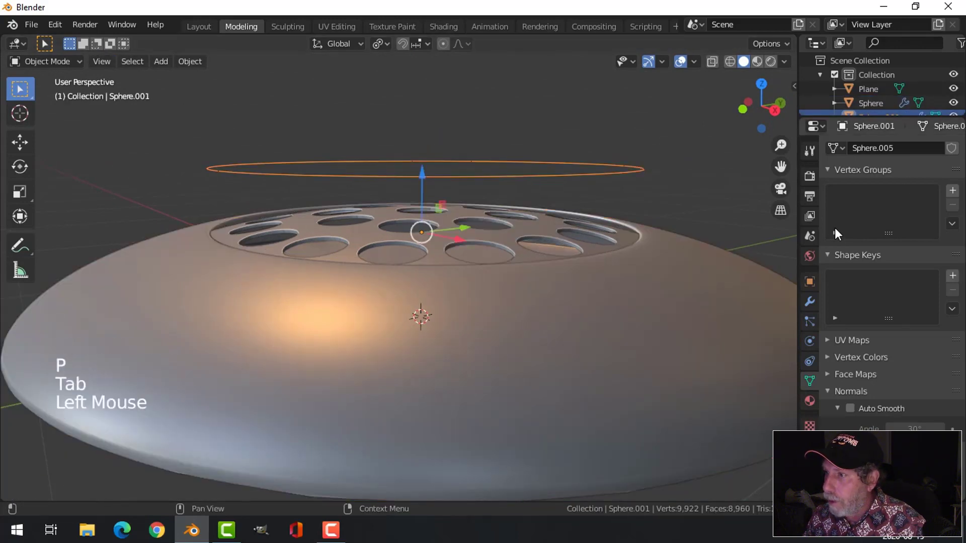
left_click(810, 303)
left_click(952, 170)
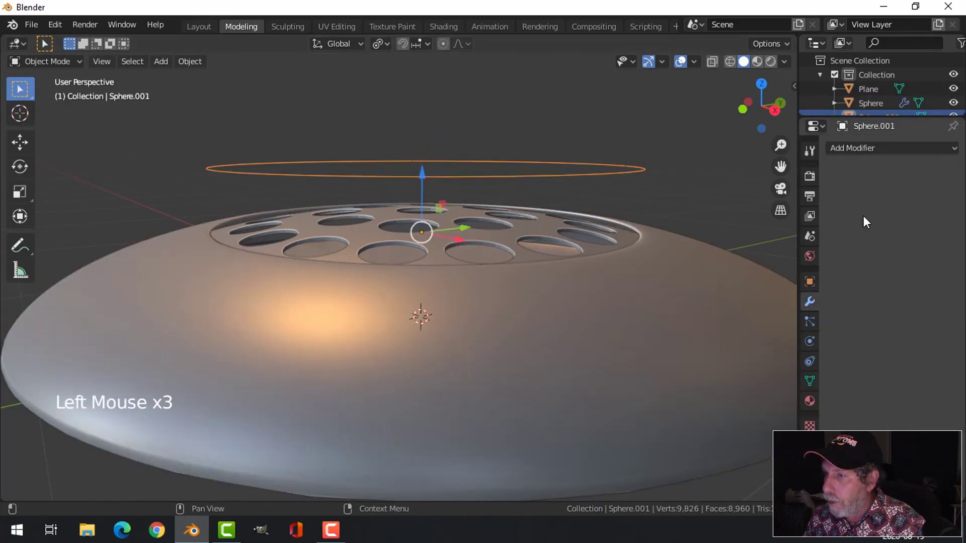
Hide the dome body and extrude the ring 0.34654 m downward into a cylinder wall
middle_click_drag(614, 233, 629, 314)
left_click(631, 318)
key("h")
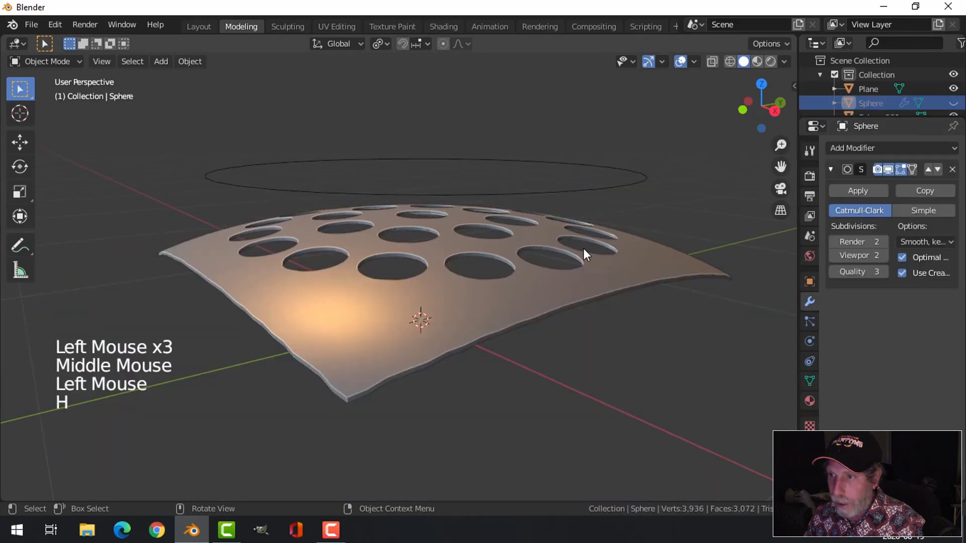
left_click(567, 194)
middle_click_drag(590, 278, 566, 295)
key("Tab")
key("a")
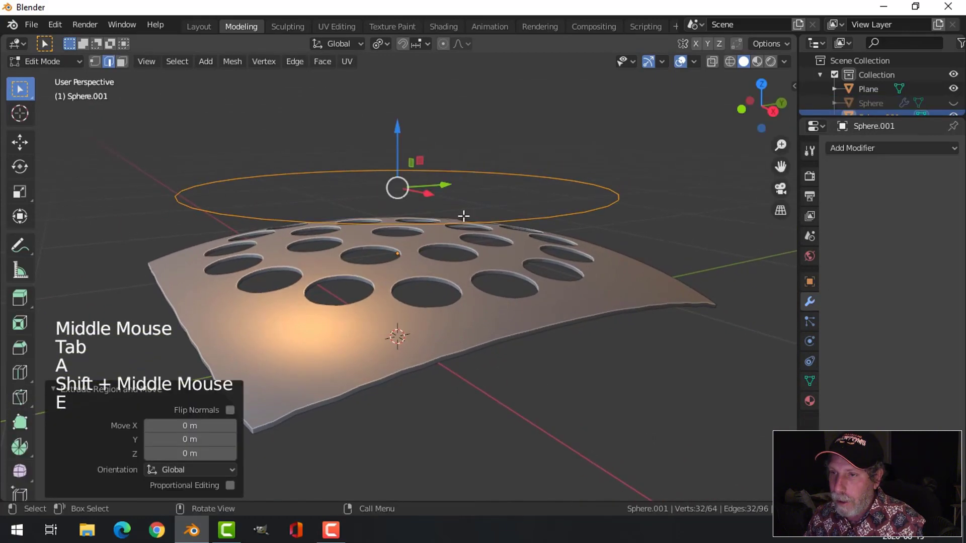
left_click_drag(398, 130, 390, 249)
Cap the cylinder's top and bottom edge loops with faces
key("alt+a")
left_click(476, 223, "alt+shift")
key("f")
key("alt+a")
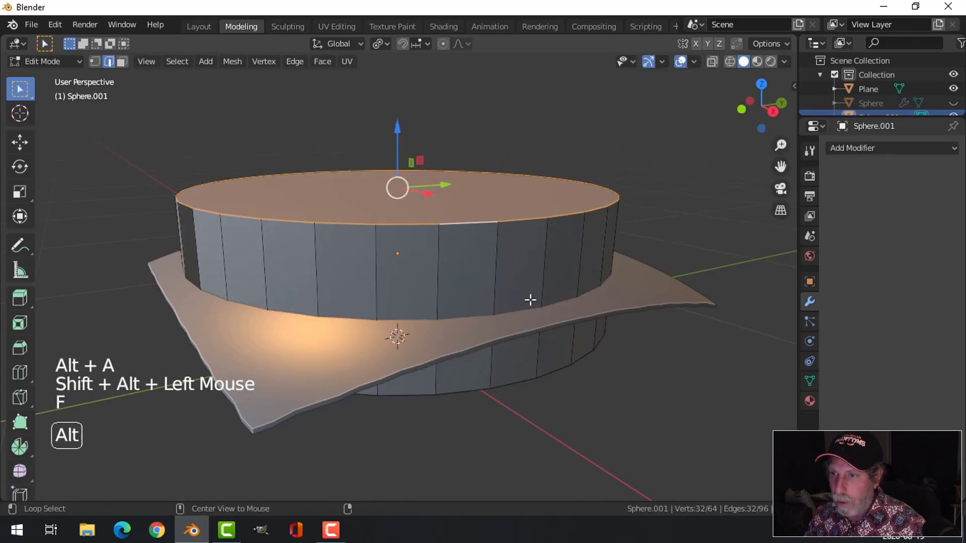
middle_click_drag(528, 326, 519, 317)
left_click(468, 234, "alt+shift")
key("f")
key("alt+a")
middle_click_drag(478, 237, 542, 283)
Recalculate the cylinder's normals so they face outward
key("Tab")
key("Tab")
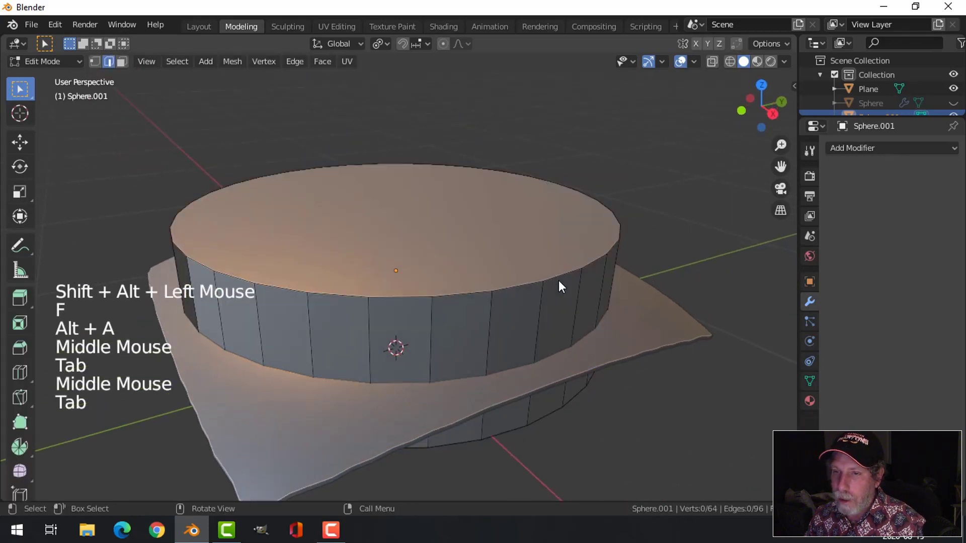
key("a")
key("alt+n")
left_click(535, 278)
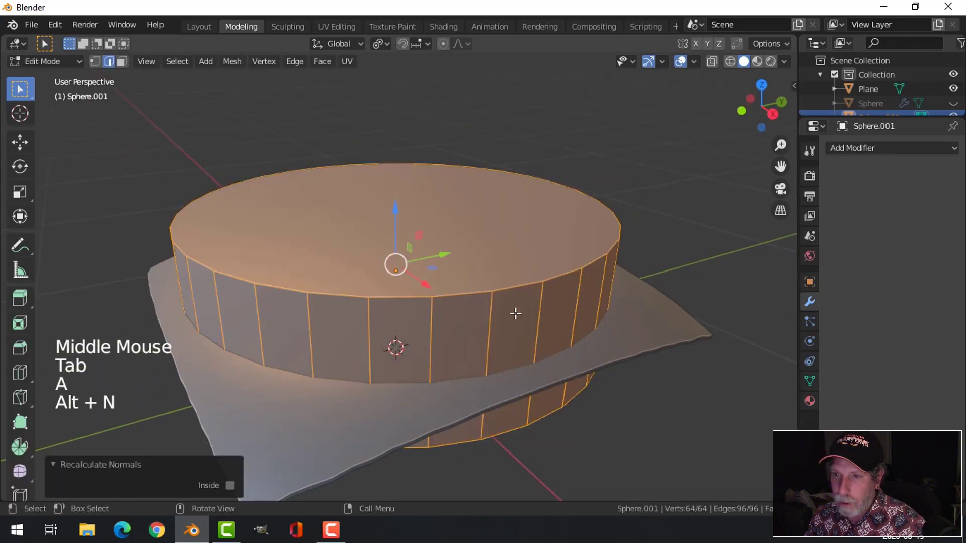
key("alt+a")
middle_click_drag(492, 323, 472, 321)
key("Tab")
key("alt+a")
middle_click_drag(614, 305, 623, 329)
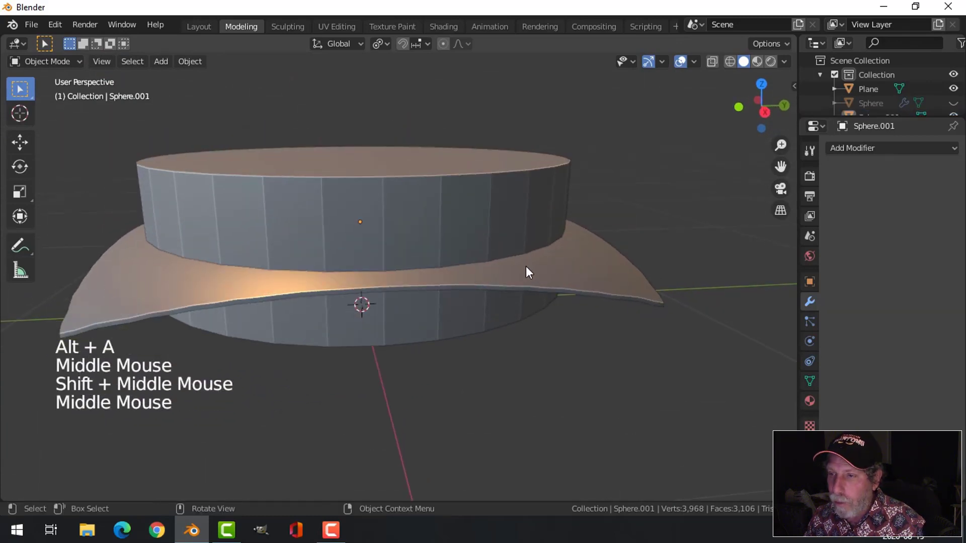
Move the perforated grill plane up along Z
left_click(542, 272)
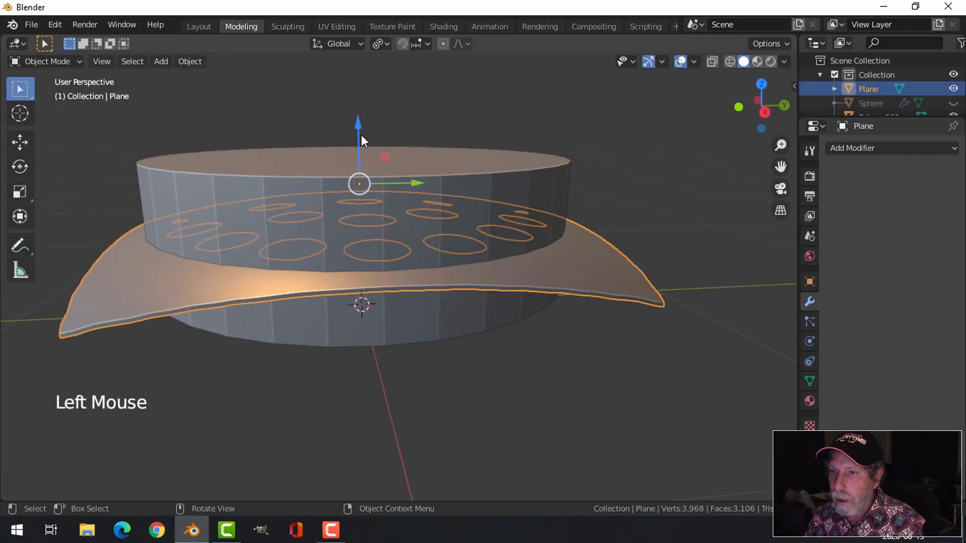
left_click_drag(360, 135, 362, 98)
middle_click_drag(362, 98, 478, 352)
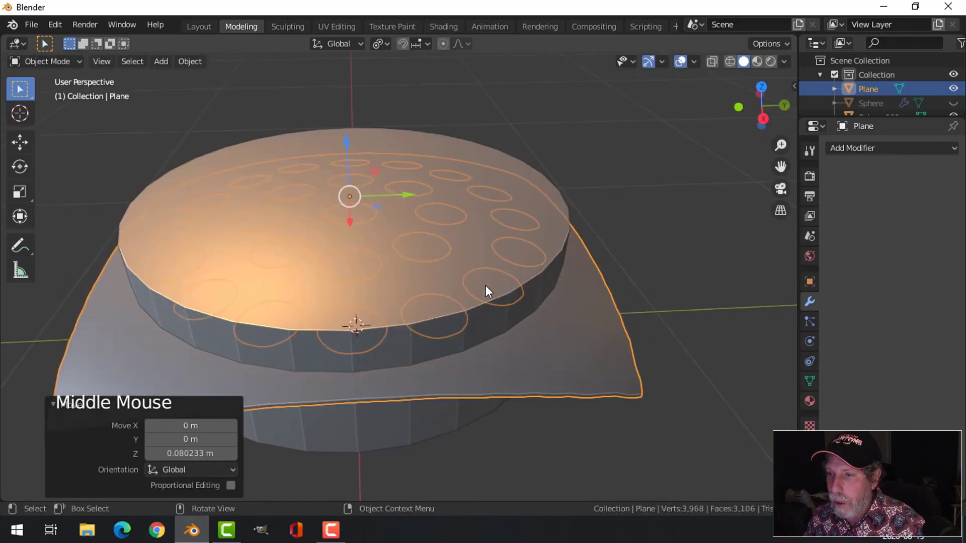
middle_click_drag(420, 300, 532, 322)
Trim the grill with an applied Boolean Intersect modifier using the Sphere.001 cylinder
left_click(662, 310)
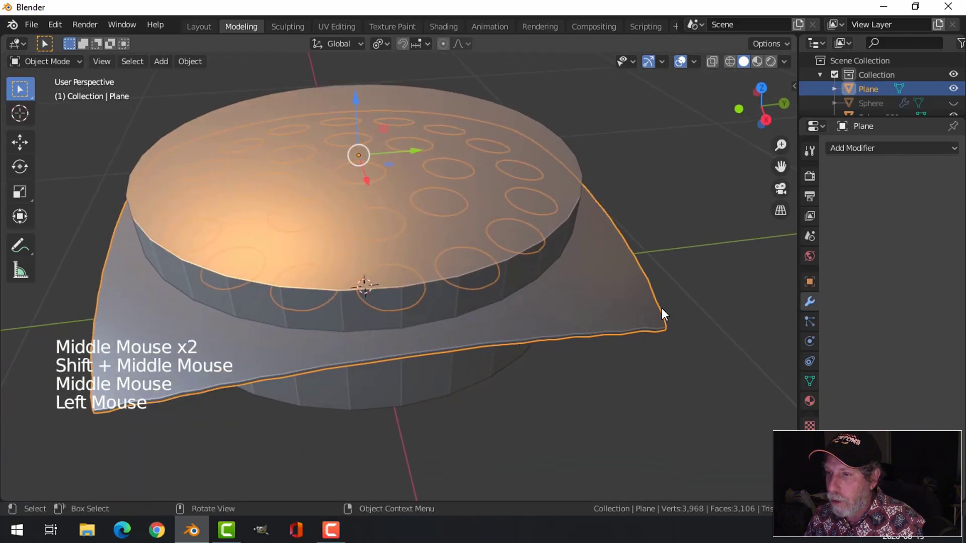
key("alt+a")
left_click(605, 283)
left_click(846, 147)
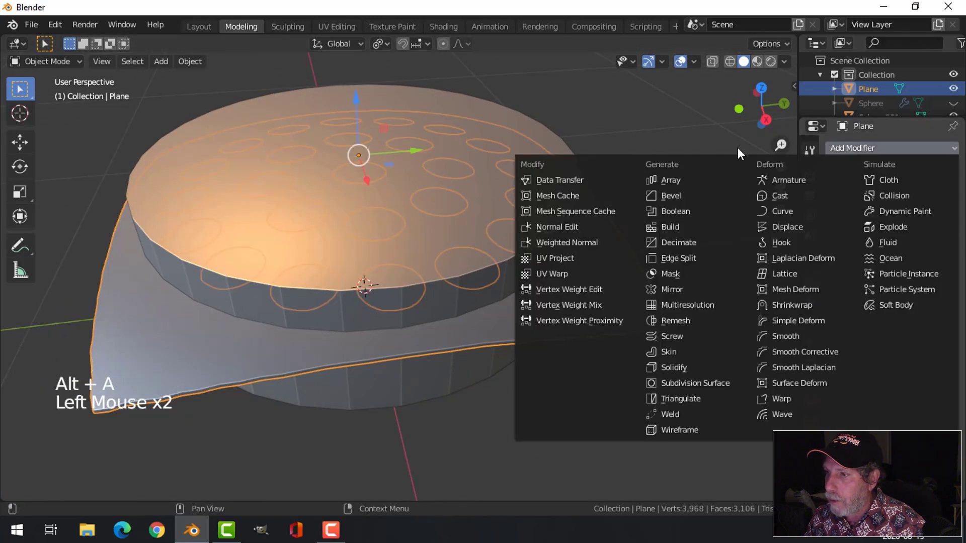
left_click(674, 211)
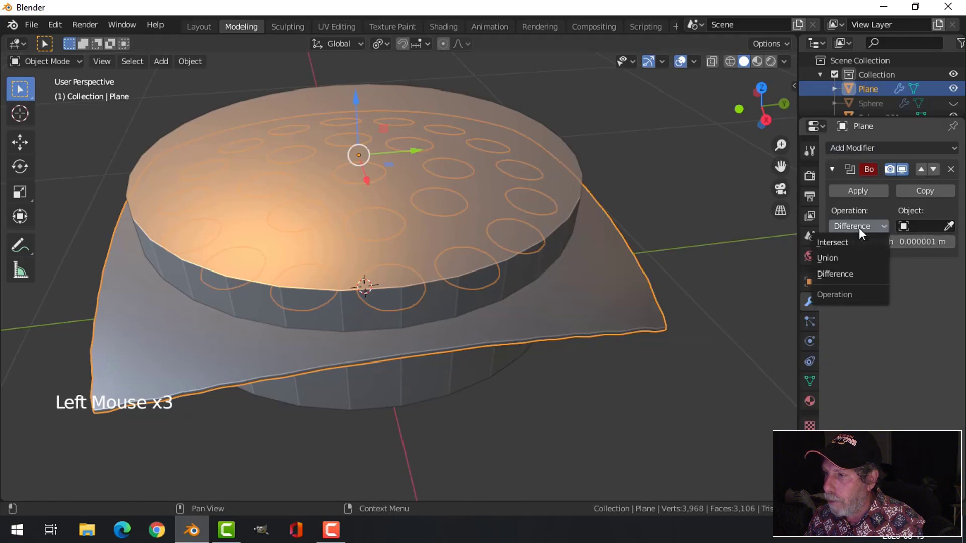
left_click(842, 243)
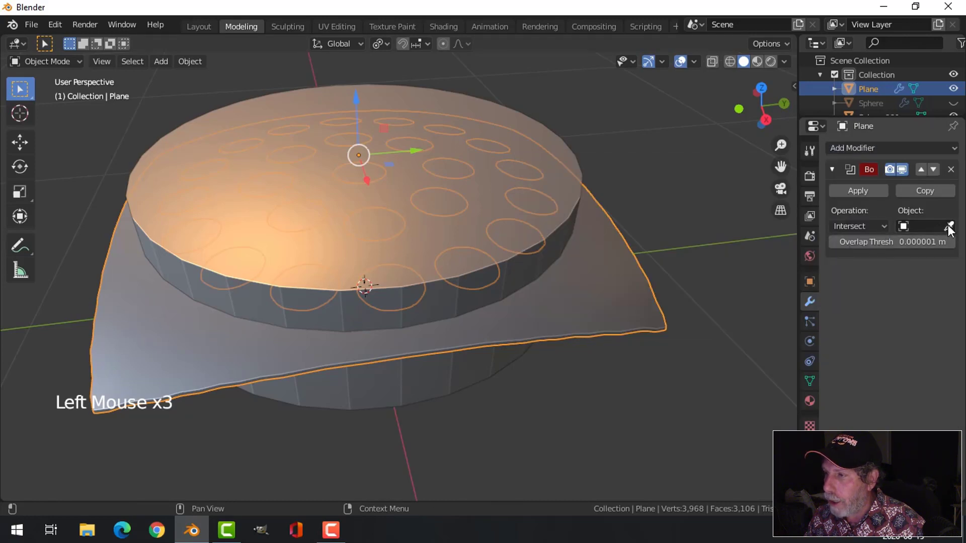
left_click(569, 189)
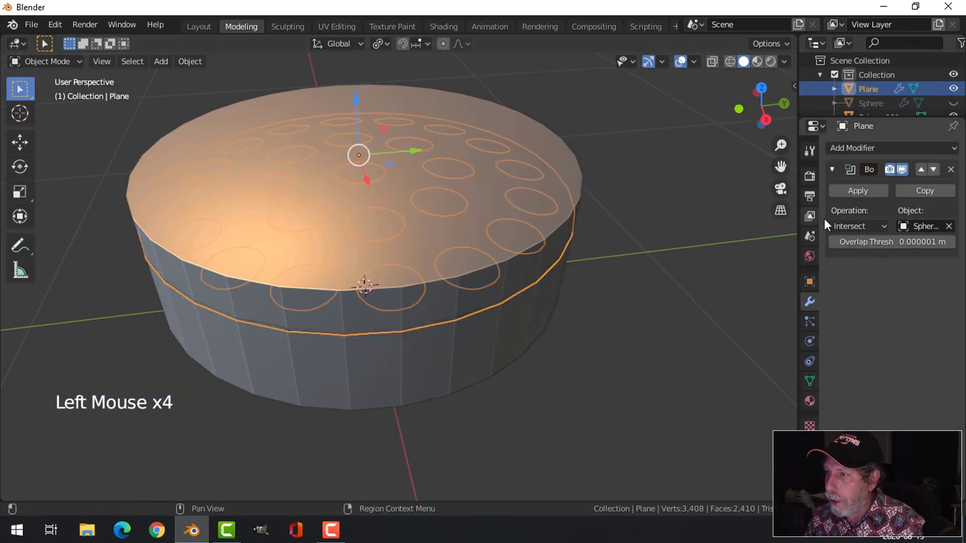
left_click(853, 186)
Delete the Sphere.001 cylinder object
key("alt+a")
left_click(527, 318)
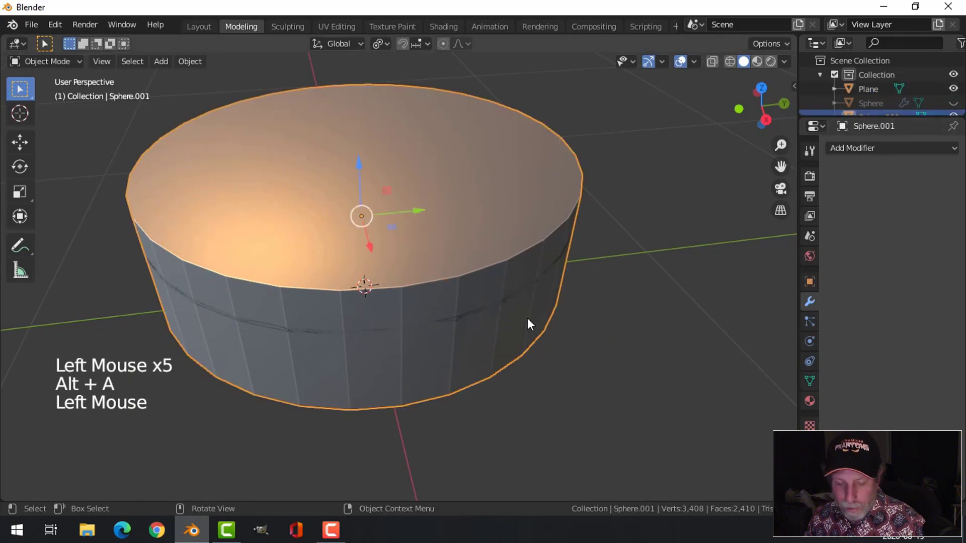
key("x")
left_click(527, 318)
Unhide the dome body and raise it 0.073 m
middle_click_drag(505, 308, 514, 336)
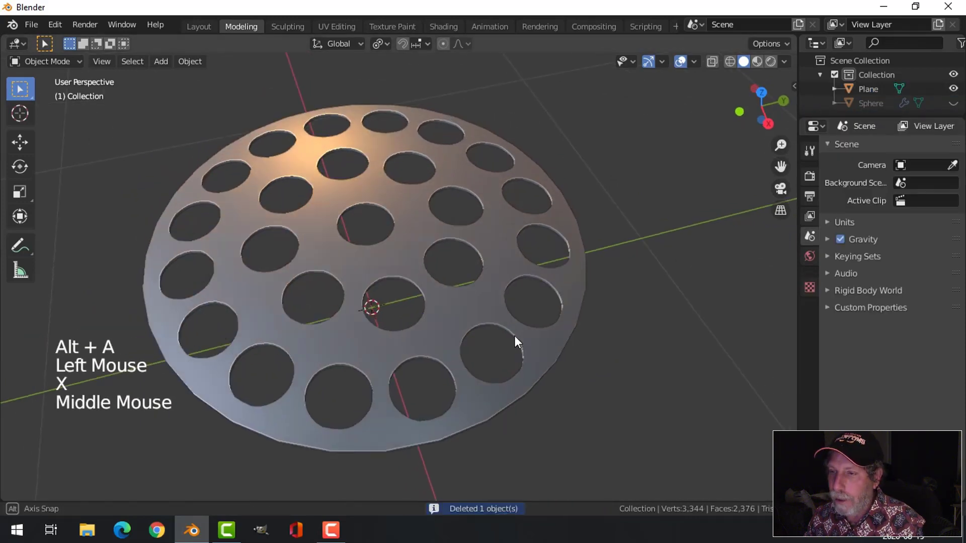
left_click(515, 336)
key("alt+h")
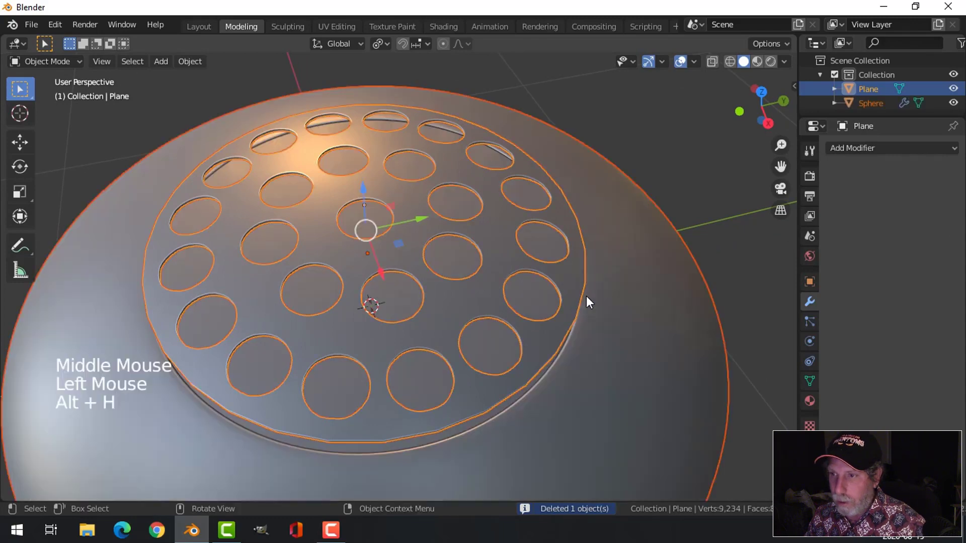
key("alt+a")
scroll(578, 325, "down", 2)
middle_click_drag(578, 325, 578, 306)
left_click(428, 280)
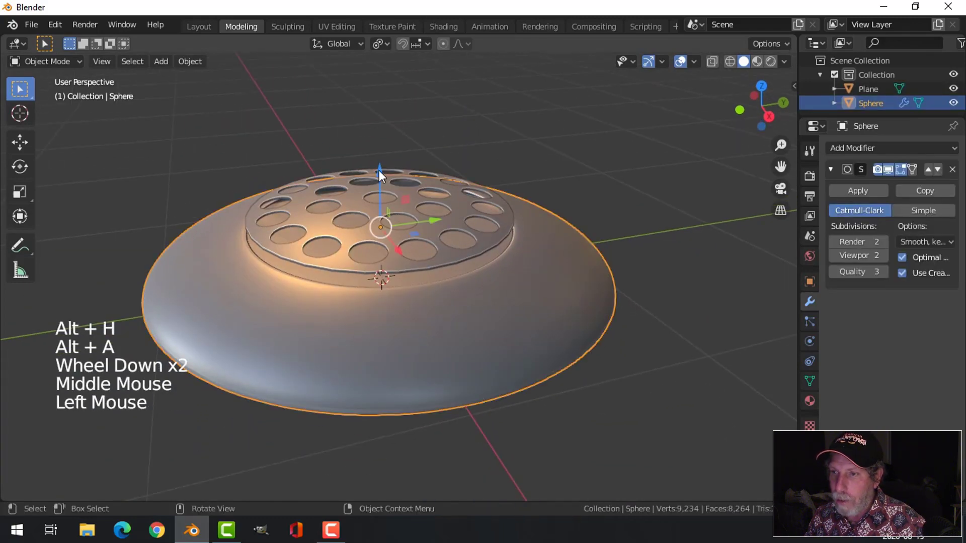
left_click_drag(378, 170, 381, 149)
middle_click_drag(546, 214, 553, 233)
Shrink the whole dome mesh uniformly to 0.992
key("Tab")
key("a")
key("s")
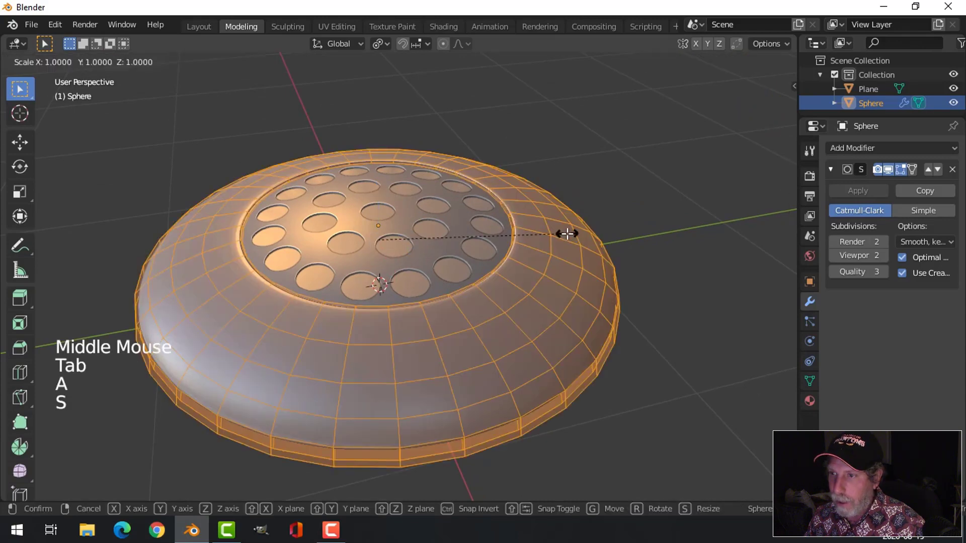
left_click(567, 233)
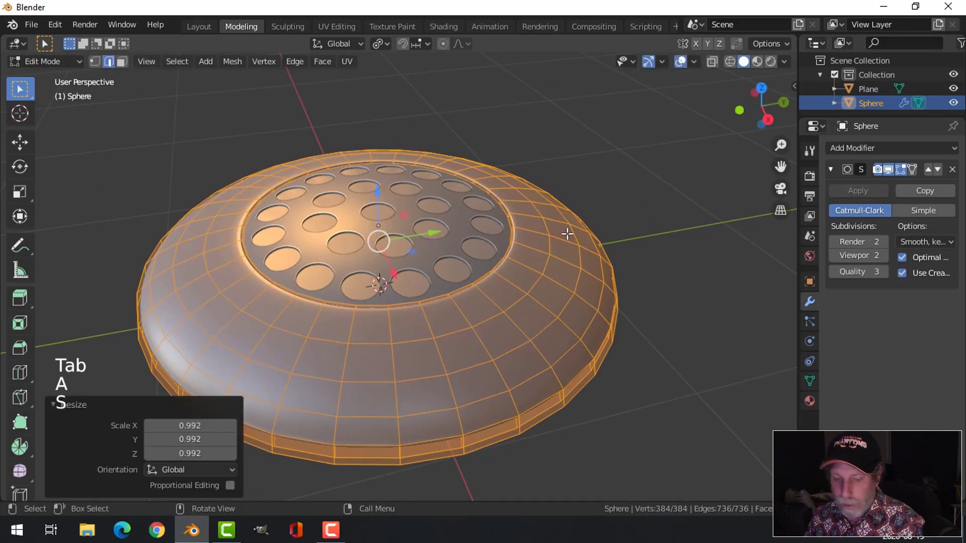
Flatten the dome mesh to 0.845 in Z and nudge it slightly along Z
left_click(381, 195)
middle_click_drag(578, 327, 579, 295)
key("a")
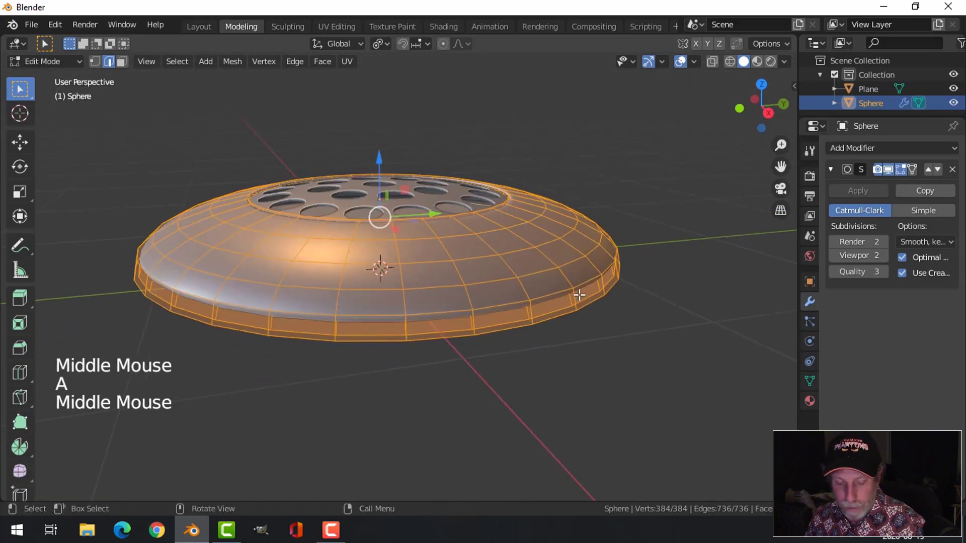
key("s")
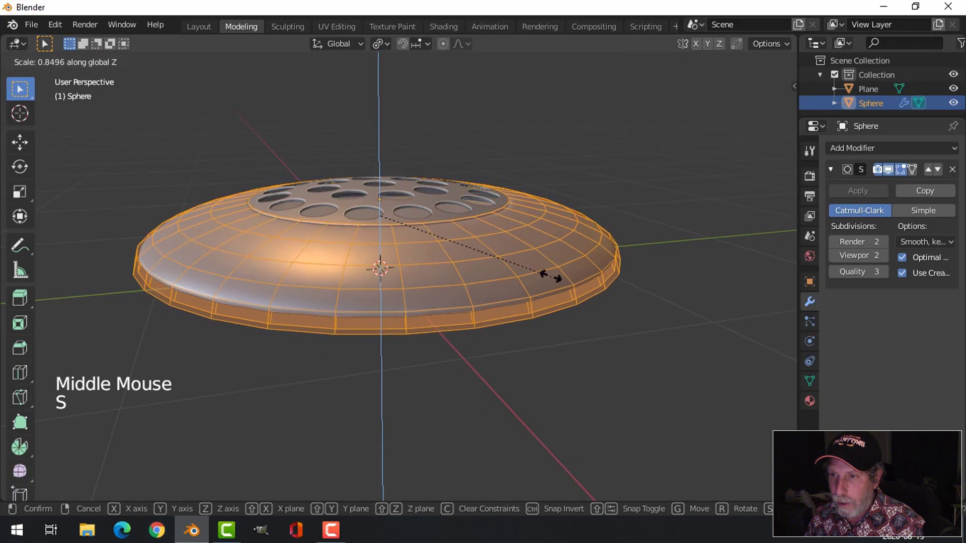
left_click(549, 276)
left_click_drag(384, 169, 386, 160)
key("alt+a")
middle_click_drag(474, 209, 483, 259)
key("Tab")
key("alt+a")
middle_click_drag(543, 245, 431, 201)
In face mode, delete the dome's top face that covers the grill
left_click(431, 202)
key("Tab")
key("3")
left_click(436, 201)
key("x")
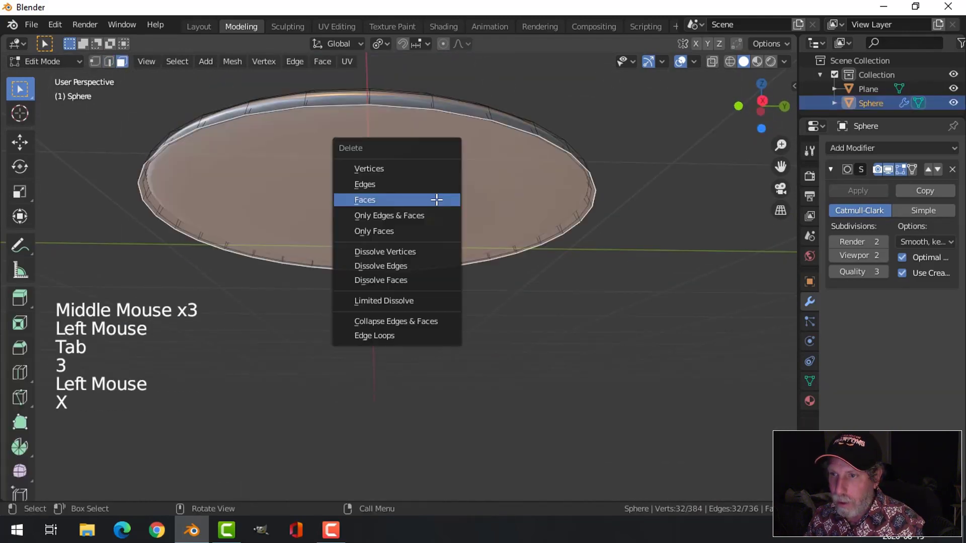
left_click(435, 198)
Delete the bottom covering face too, then return to object mode with nothing selected
middle_click_drag(484, 164, 455, 267)
left_click(421, 177)
key("x")
left_click(421, 175)
key("Tab")
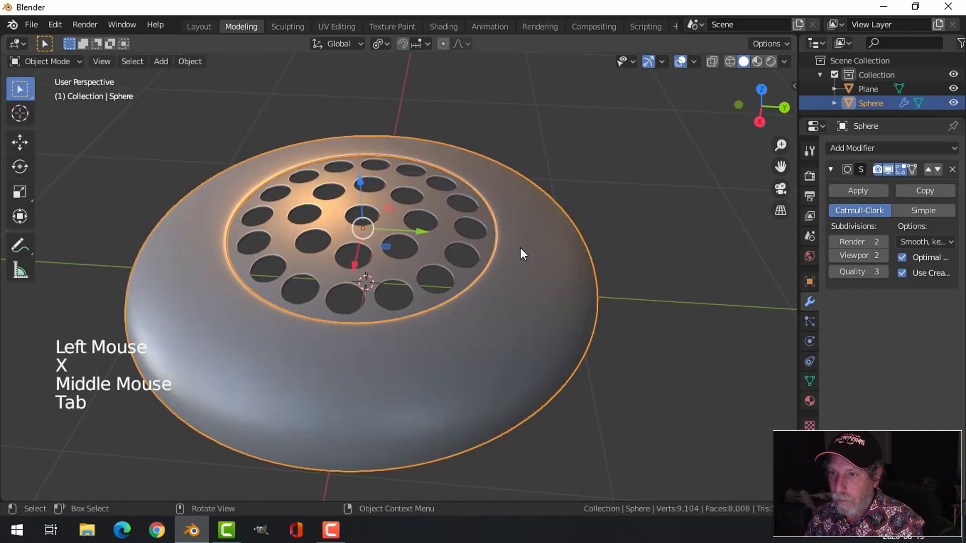
key("alt+a")
Turn off the viewport overlays and view the recessed grill from above and a low side angle
middle_click_drag(528, 252, 554, 257)
scroll(524, 320, "down", 3)
middle_click_drag(524, 322, 496, 317)
scroll(598, 277, "up", 2)
left_click(681, 63)
middle_click_drag(629, 151, 484, 204)
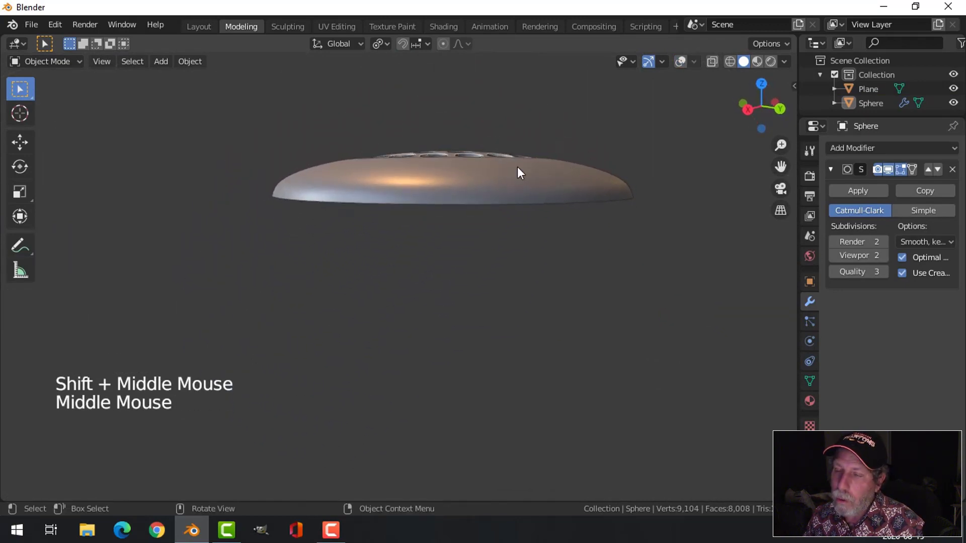
middle_click_drag(518, 168, 554, 282, "shift")
scroll(443, 237, "up", 2)
scroll(548, 250, "down", 2)
mouse_move(493, 293)
middle_mouse_down()
mouse_move(559, 254)
mouse_move(522, 318)
mouse_move(486, 288)
middle_mouse_up()
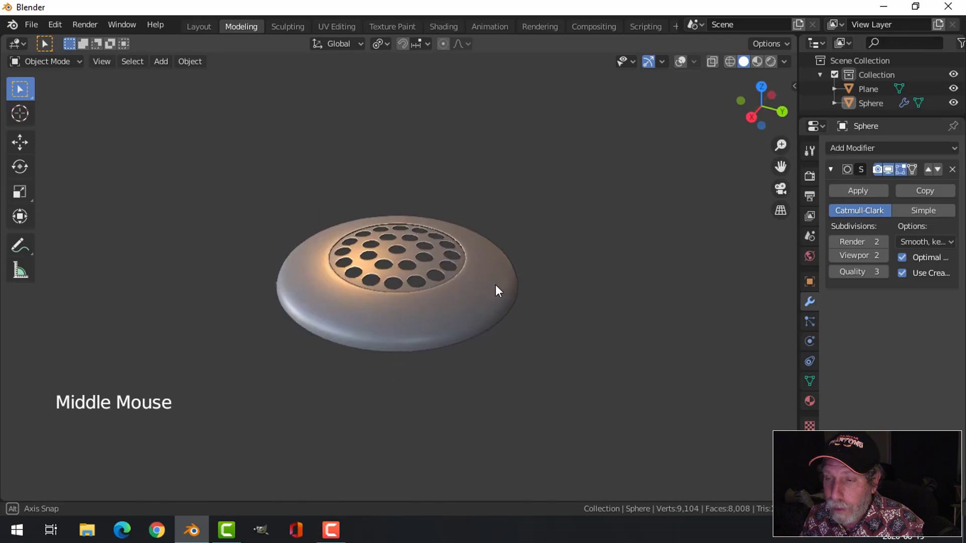
scroll(478, 304, "up", 2)
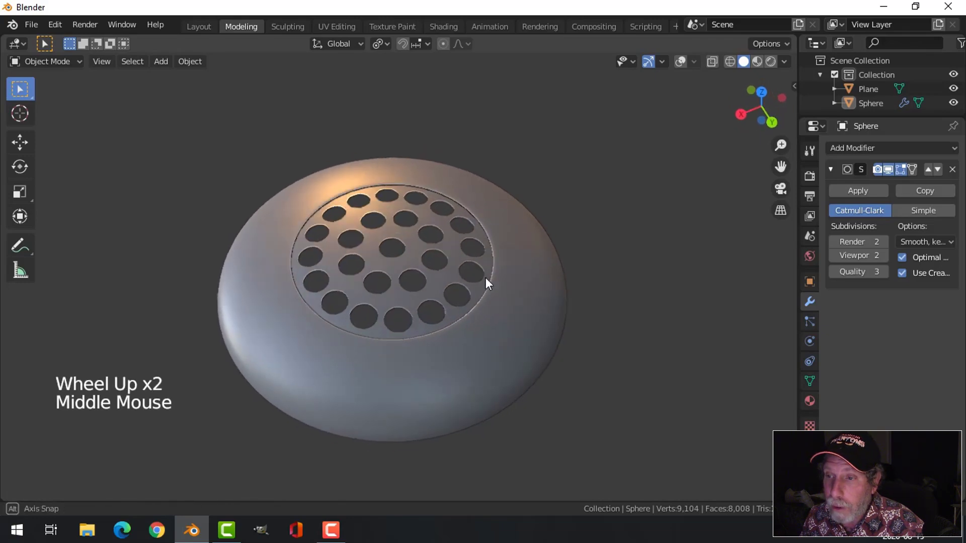